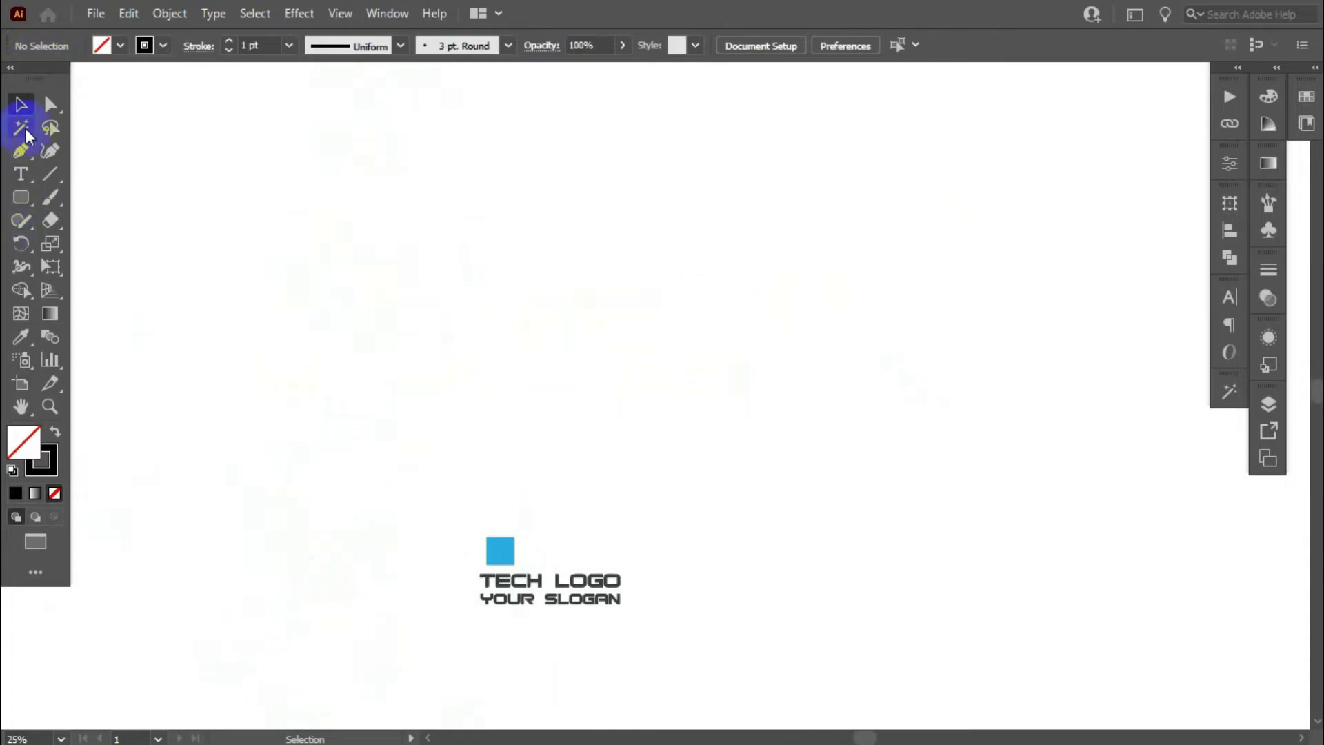
Step: Draw a 100×100 pt rounded square and centre it horizontally and vertically on the artboard
drag(34, 200, 98, 216)
click(754, 315)
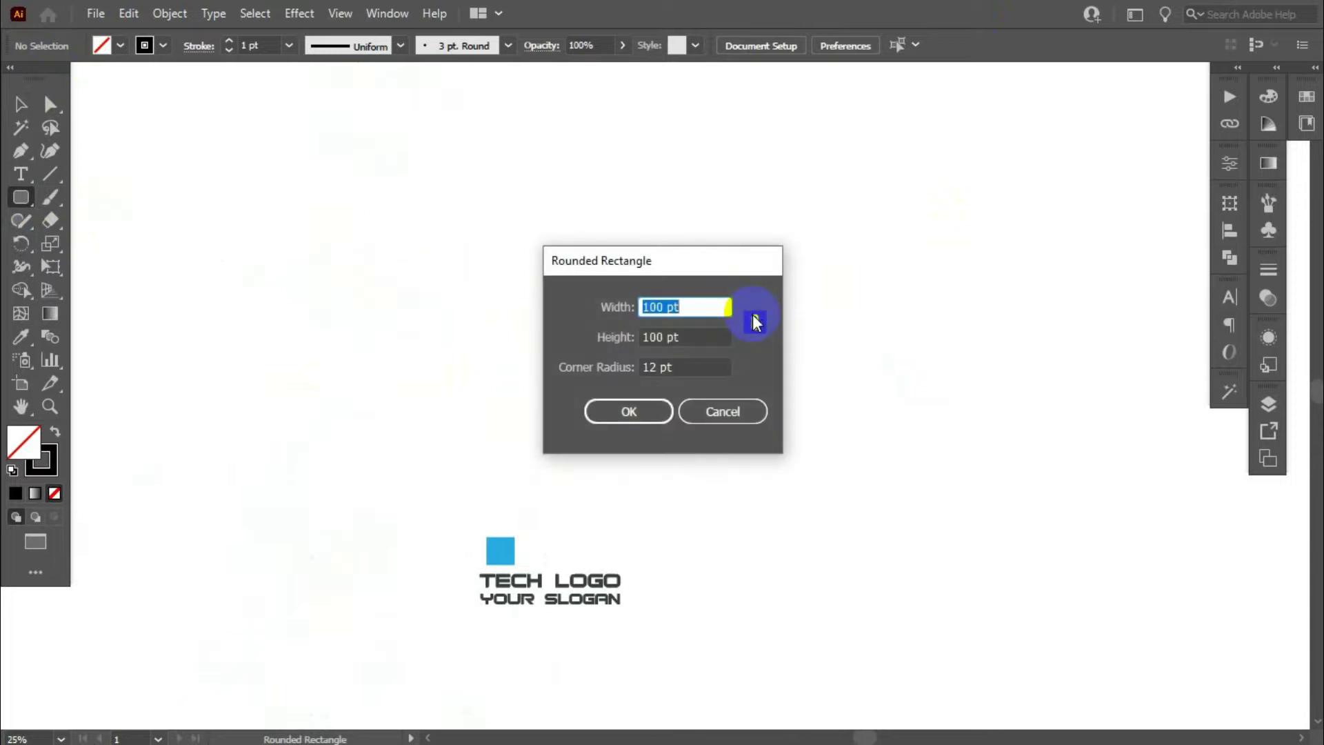
click(629, 412)
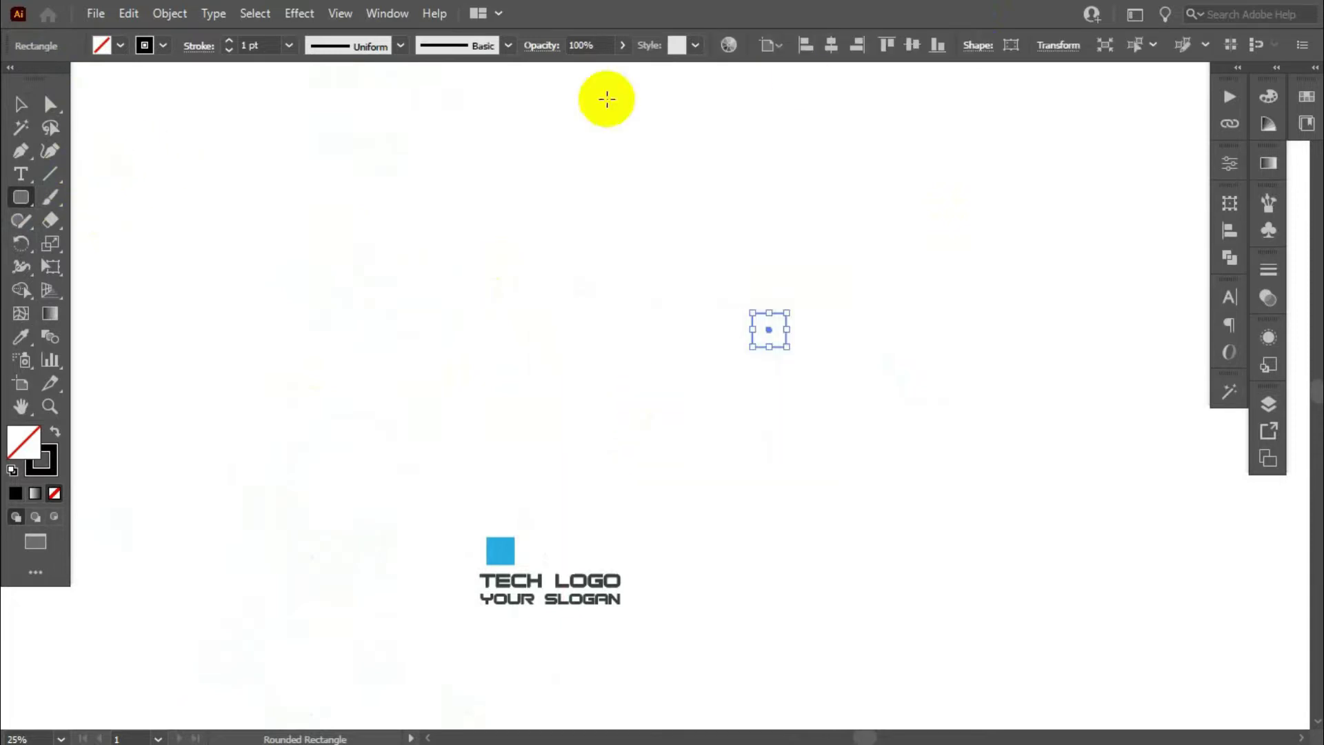
click(831, 45)
click(922, 43)
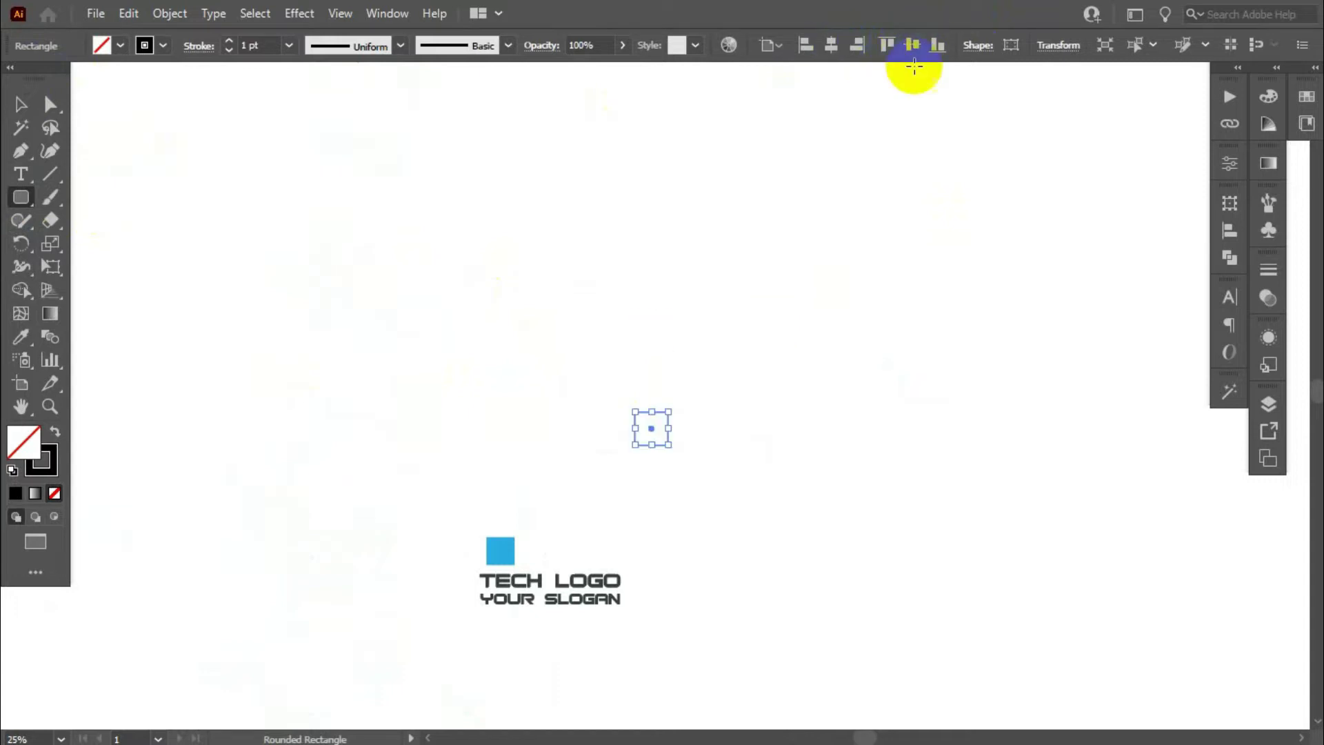
click(25, 108)
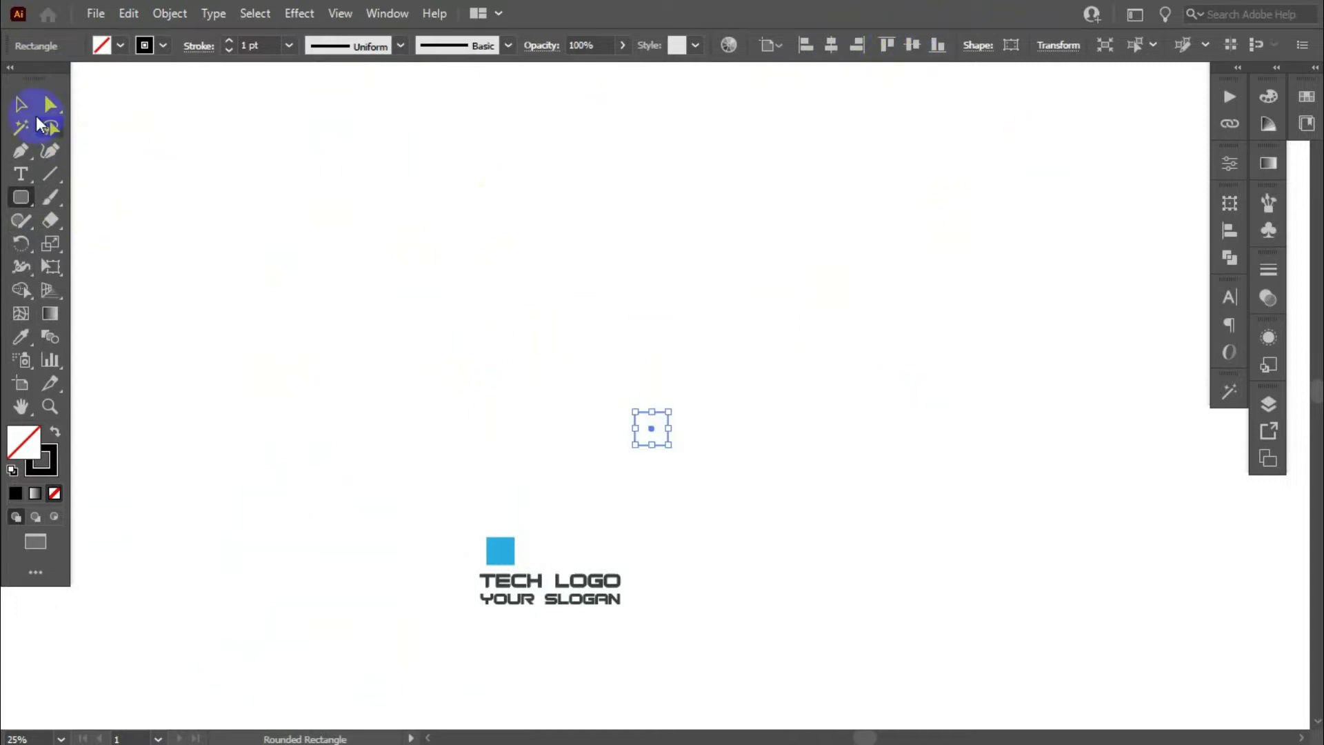
Step: Draw a second, 200×200 pt rounded square with 12 pt corners
click(21, 197)
click(662, 246)
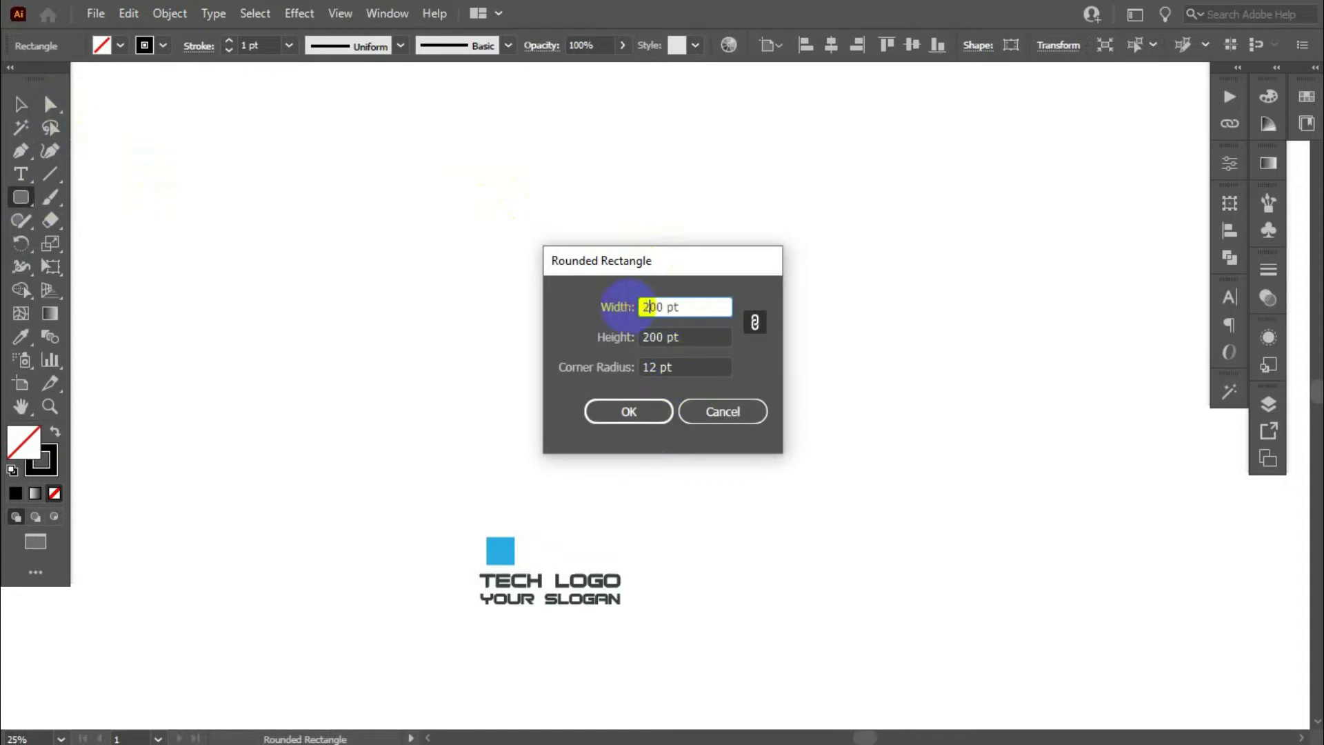
click(641, 416)
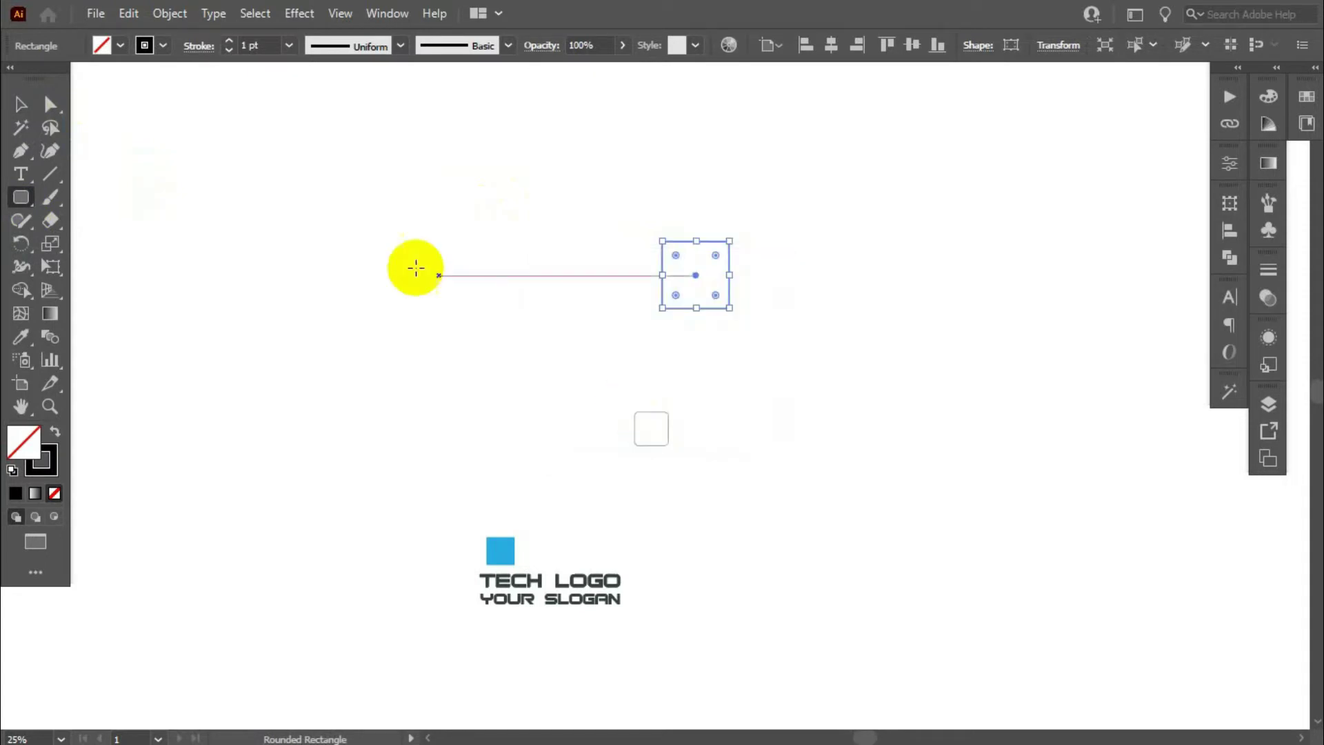
click(21, 108)
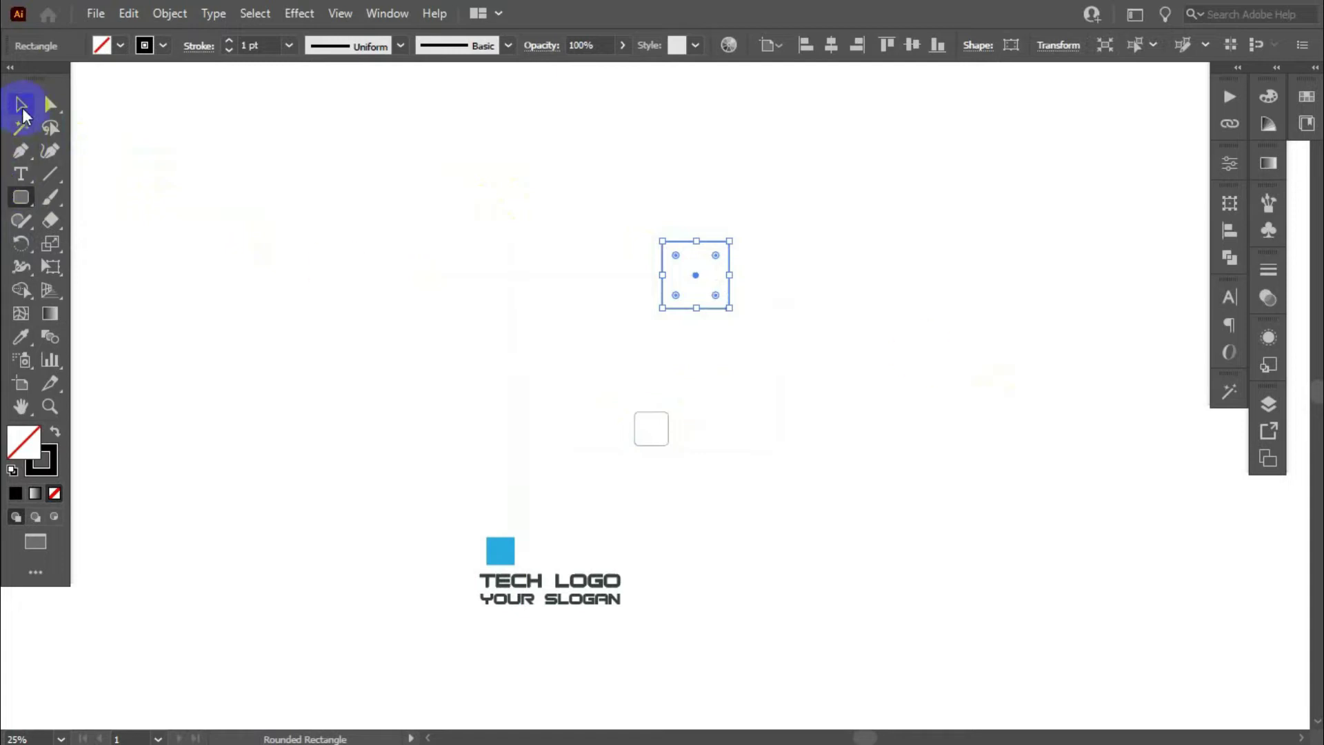
Step: Align both rounded squares on horizontal and vertical centres so the small one sits inside the large one
drag(586, 157, 859, 448)
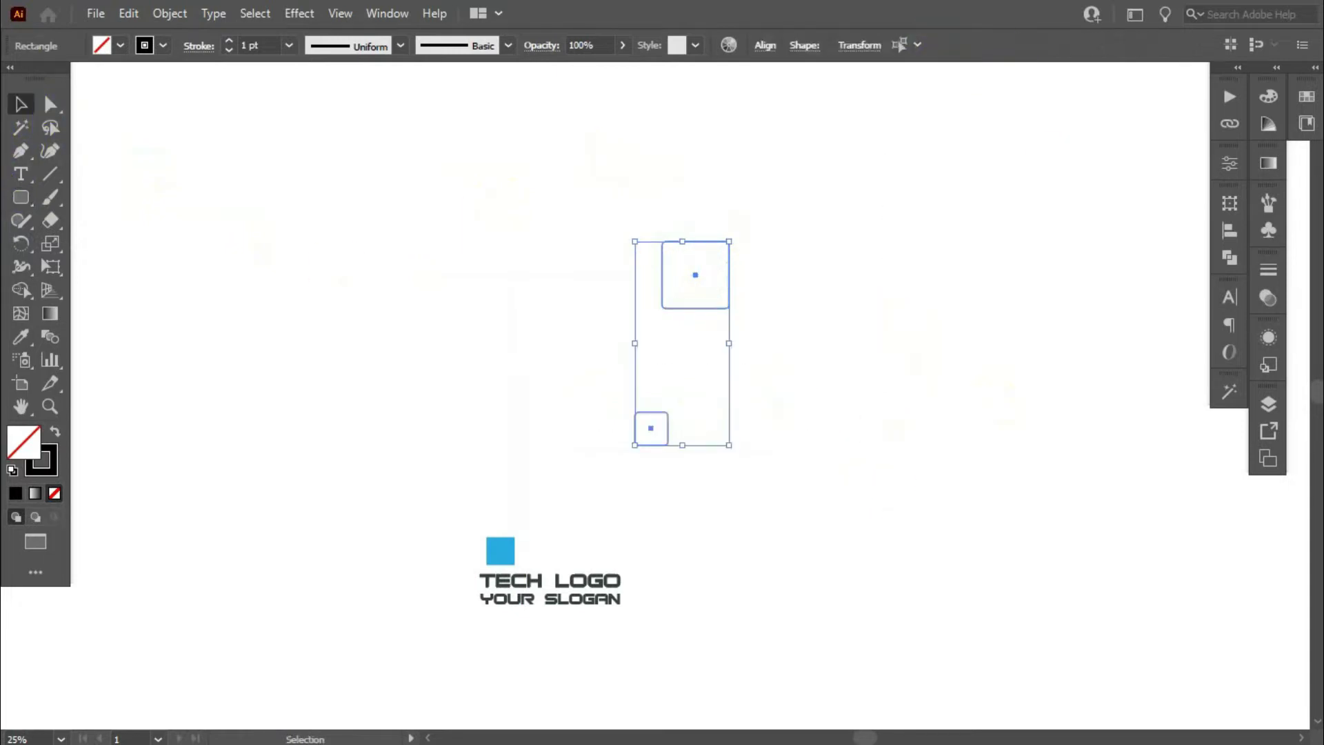
click(1229, 231)
click(1039, 248)
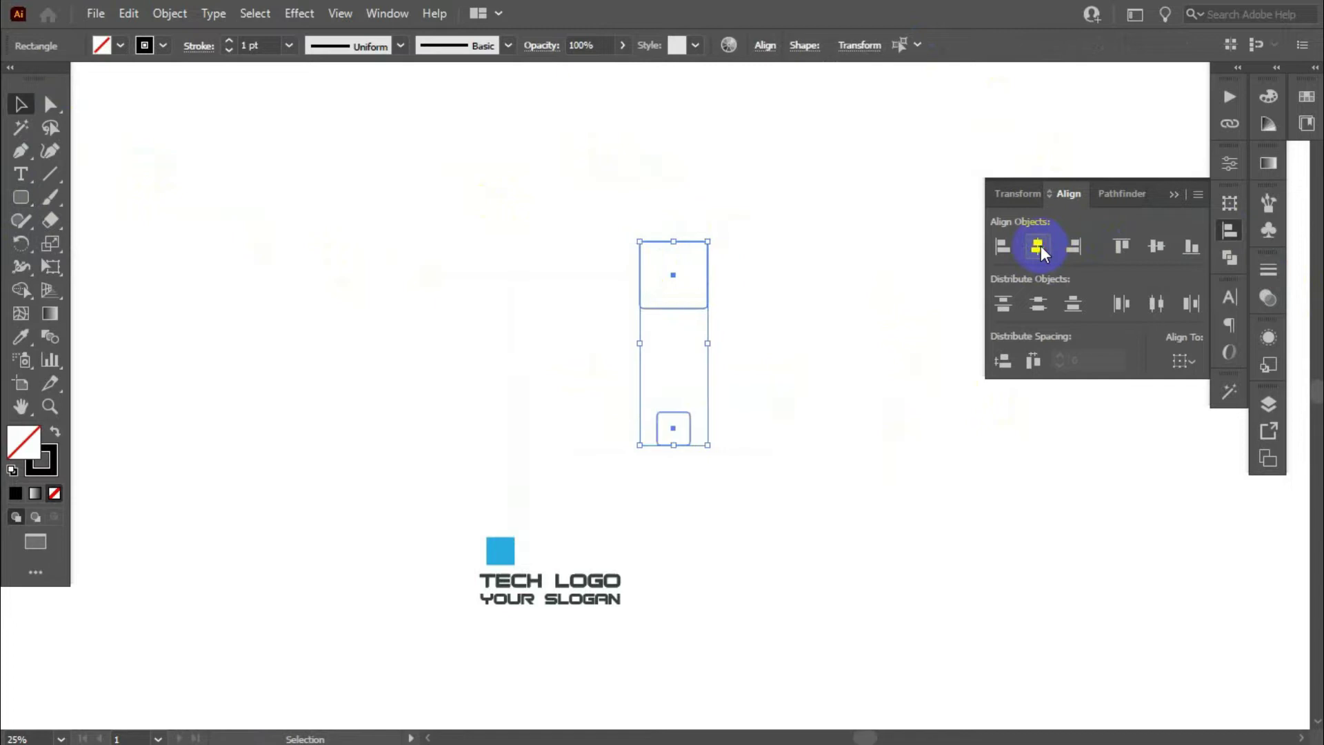
click(1156, 246)
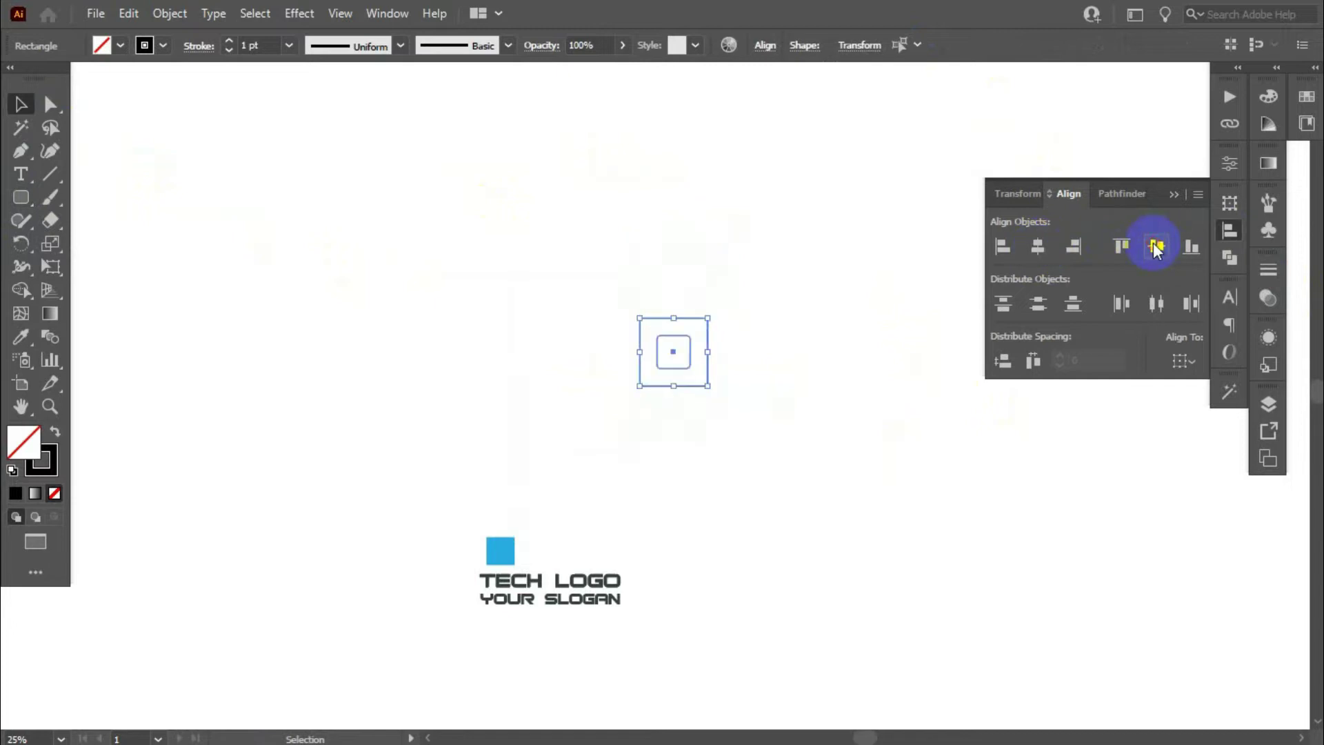
click(1230, 231)
Step: Set the stroke weight of both squares to 14 pt
scroll(607, 370, up, 1)
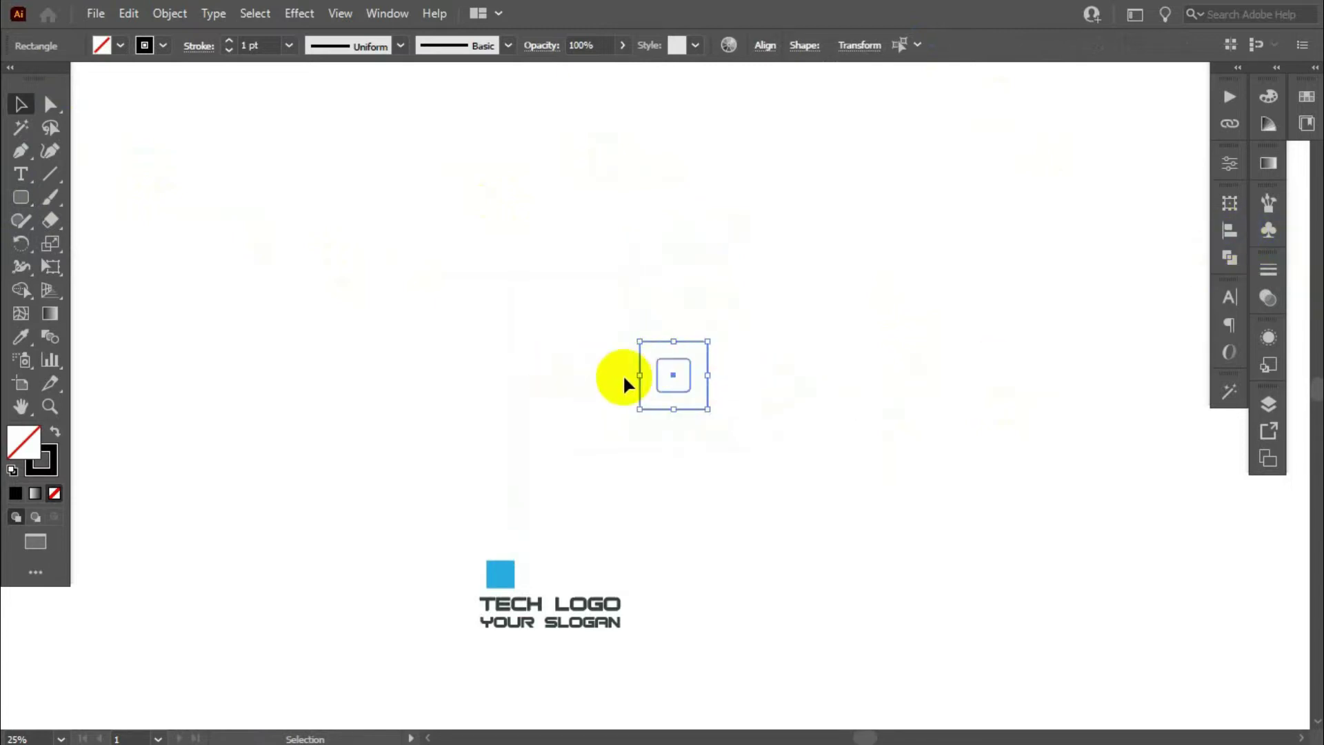
scroll(727, 357, up, 2)
scroll(622, 433, up, 2)
scroll(822, 256, down, 1)
click(876, 337)
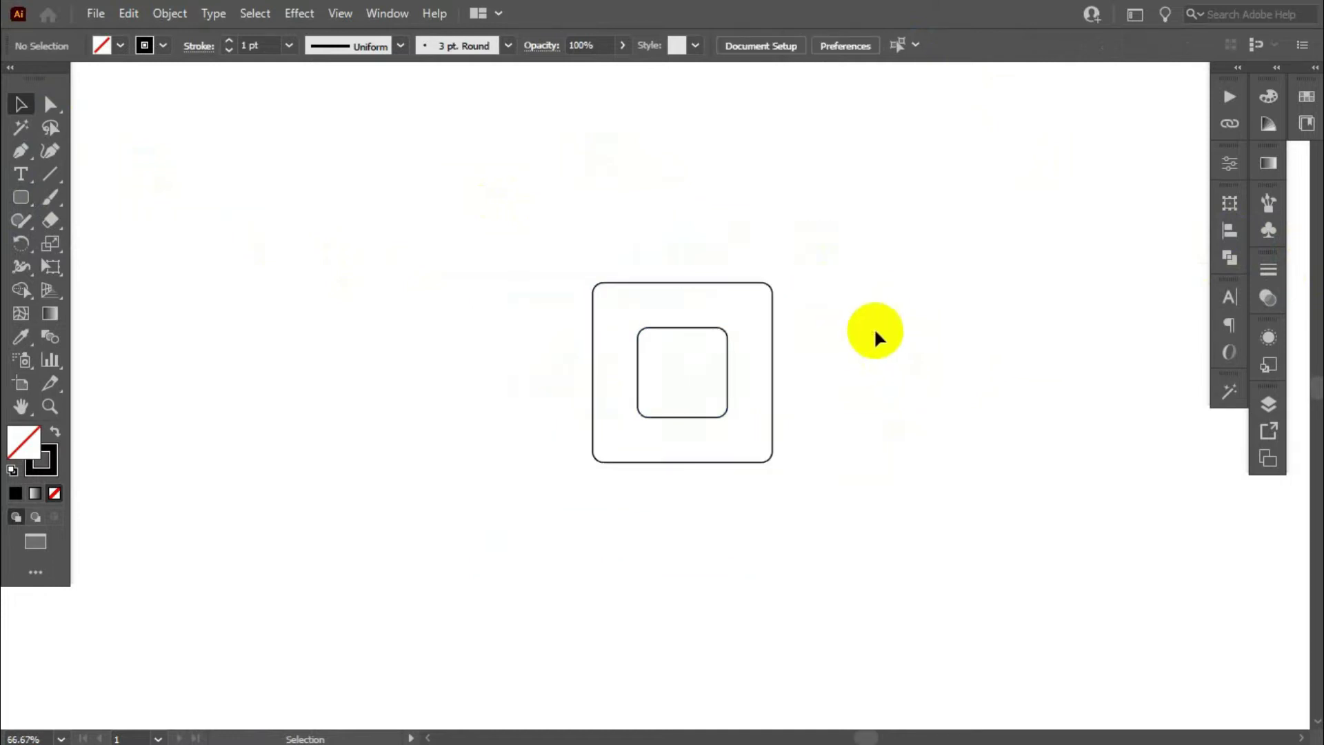
drag(529, 269, 942, 458)
click(289, 46)
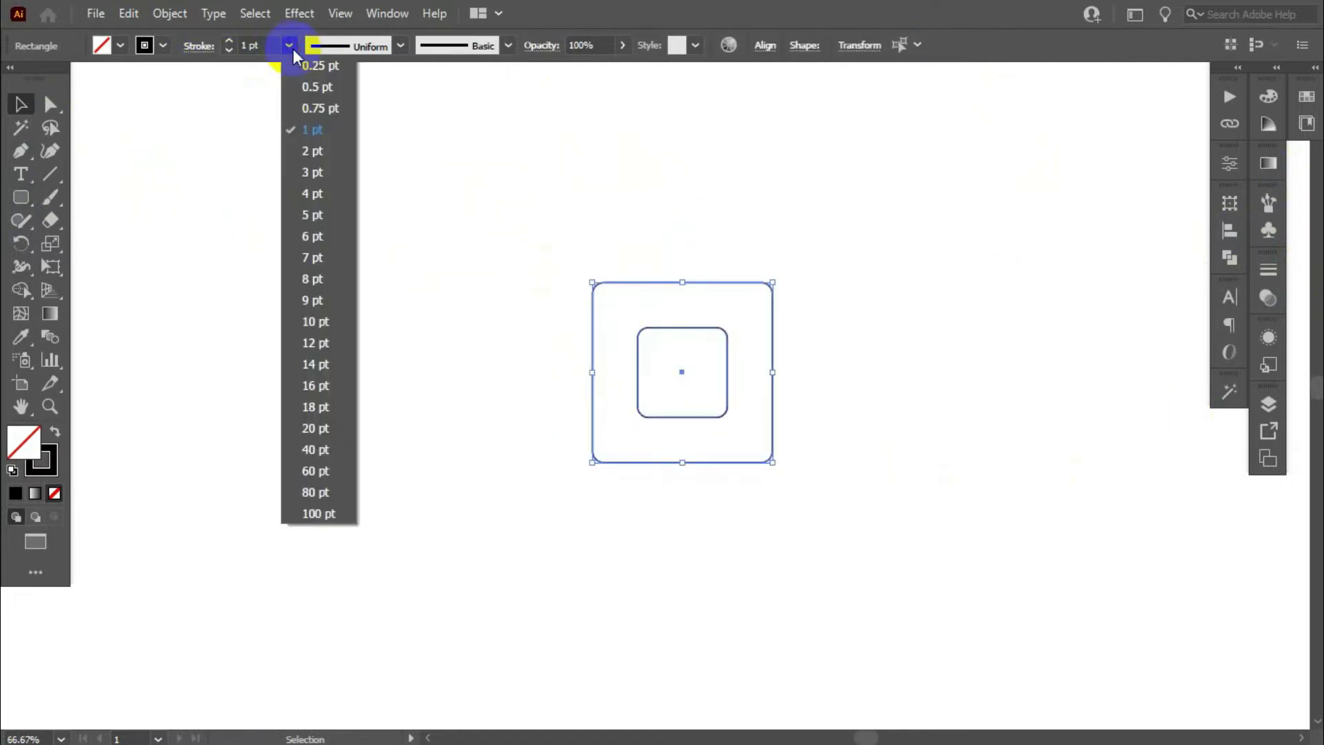
click(329, 364)
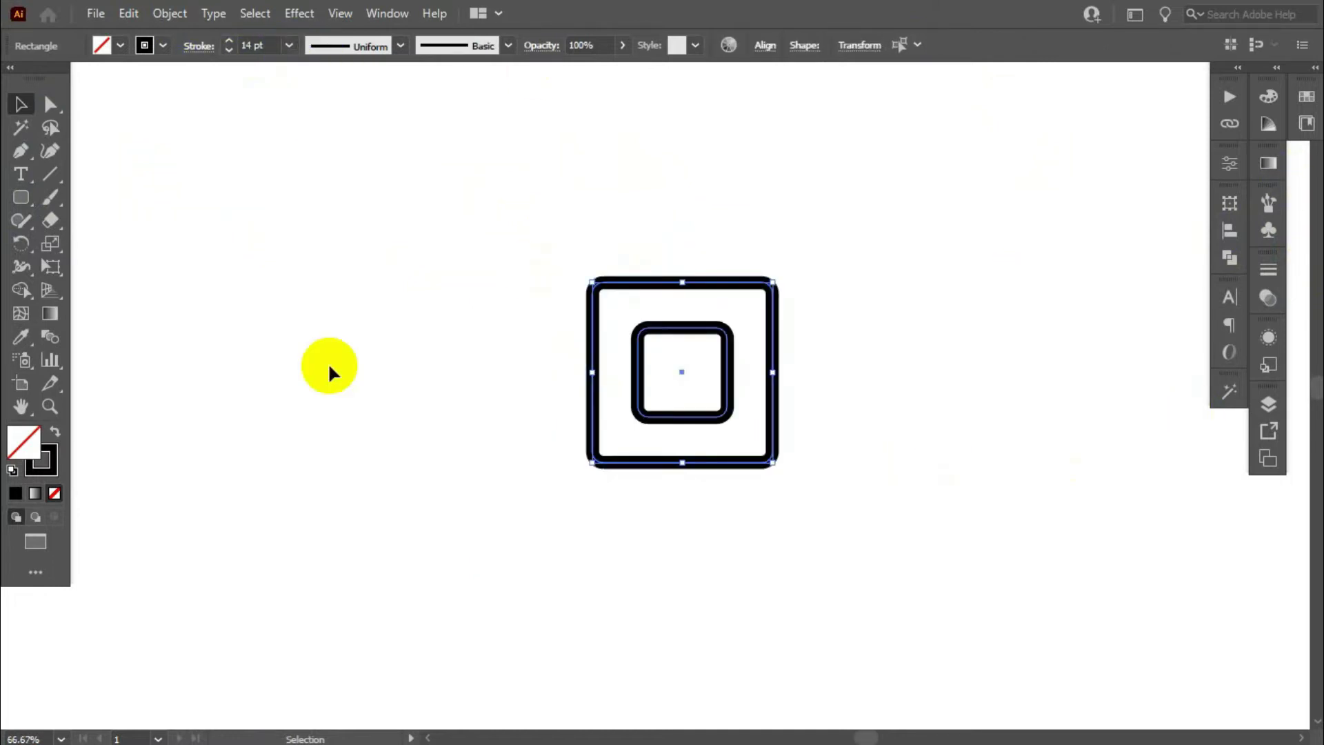
click(1026, 363)
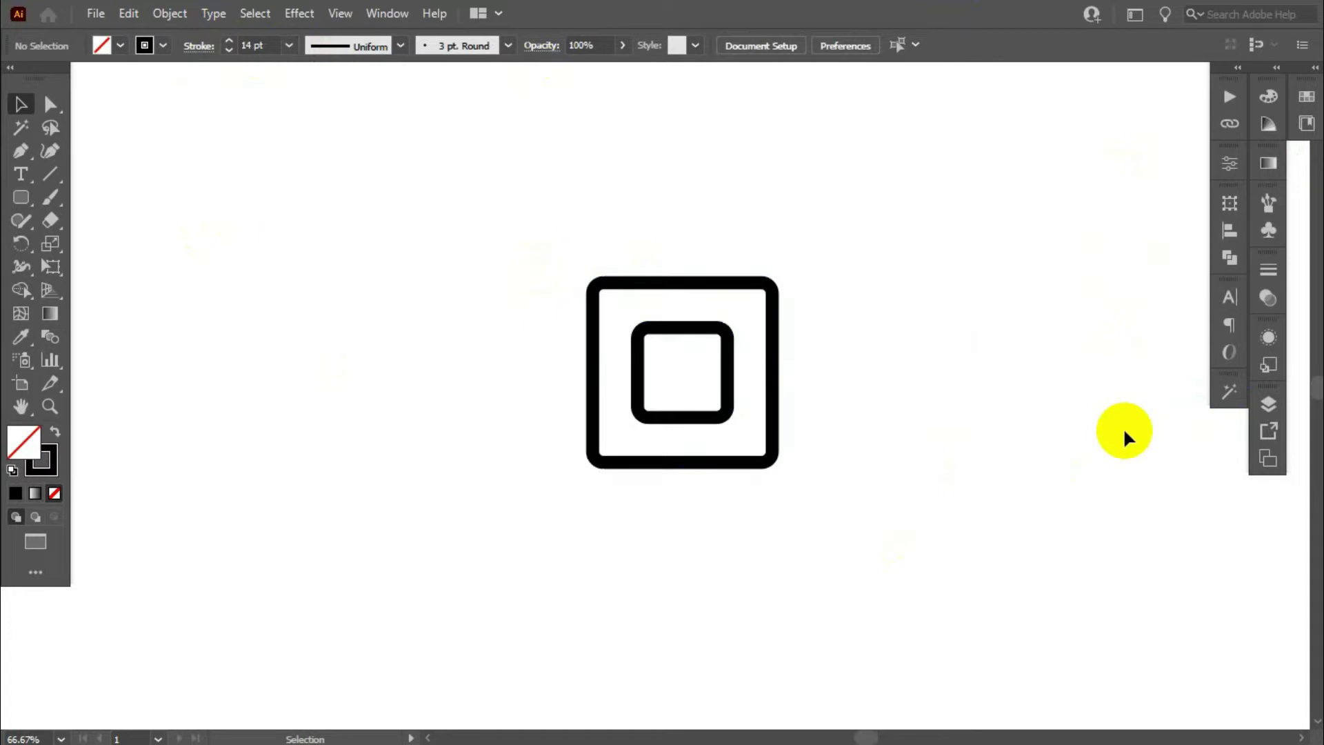
Step: Rotate both nested squares 45° into a diamond
click(772, 312)
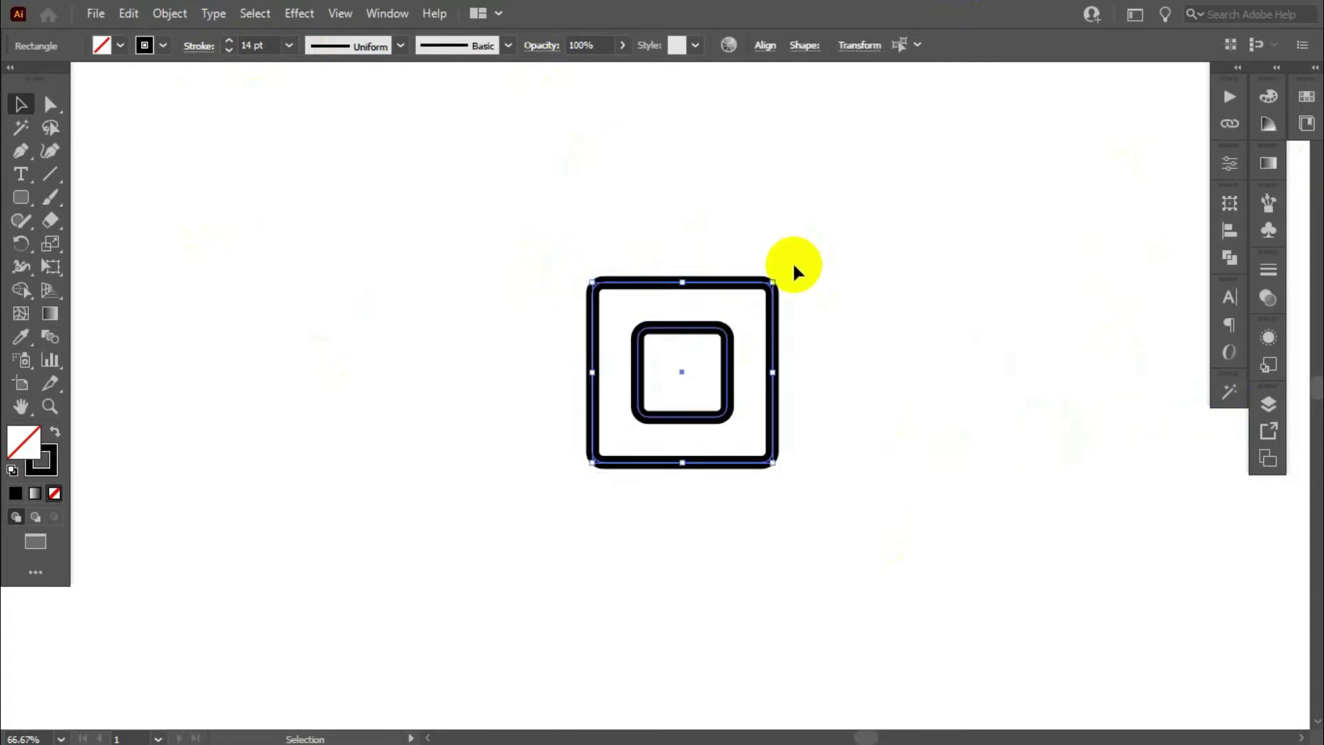
drag(782, 283, 789, 392)
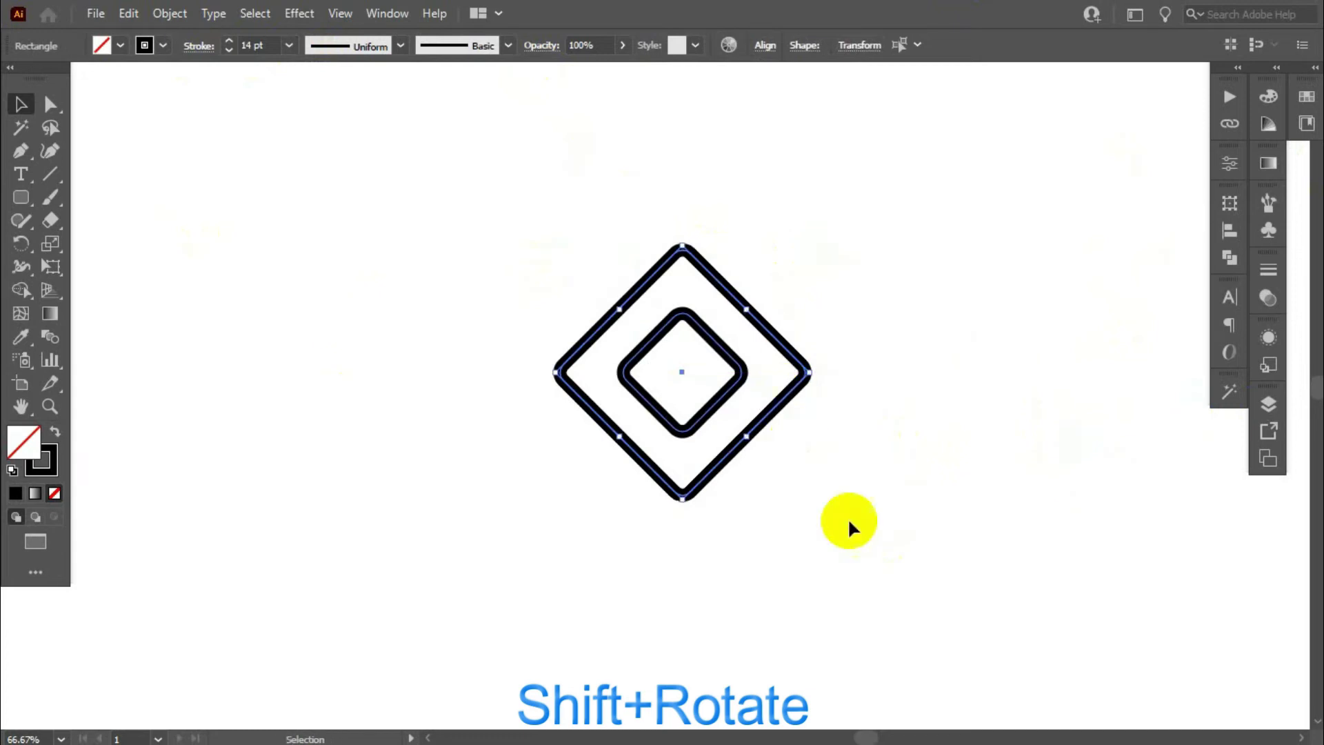
click(870, 524)
Step: Add a 60×60 pt circle beside the diamond's left corner with the Ellipse tool
click(21, 198)
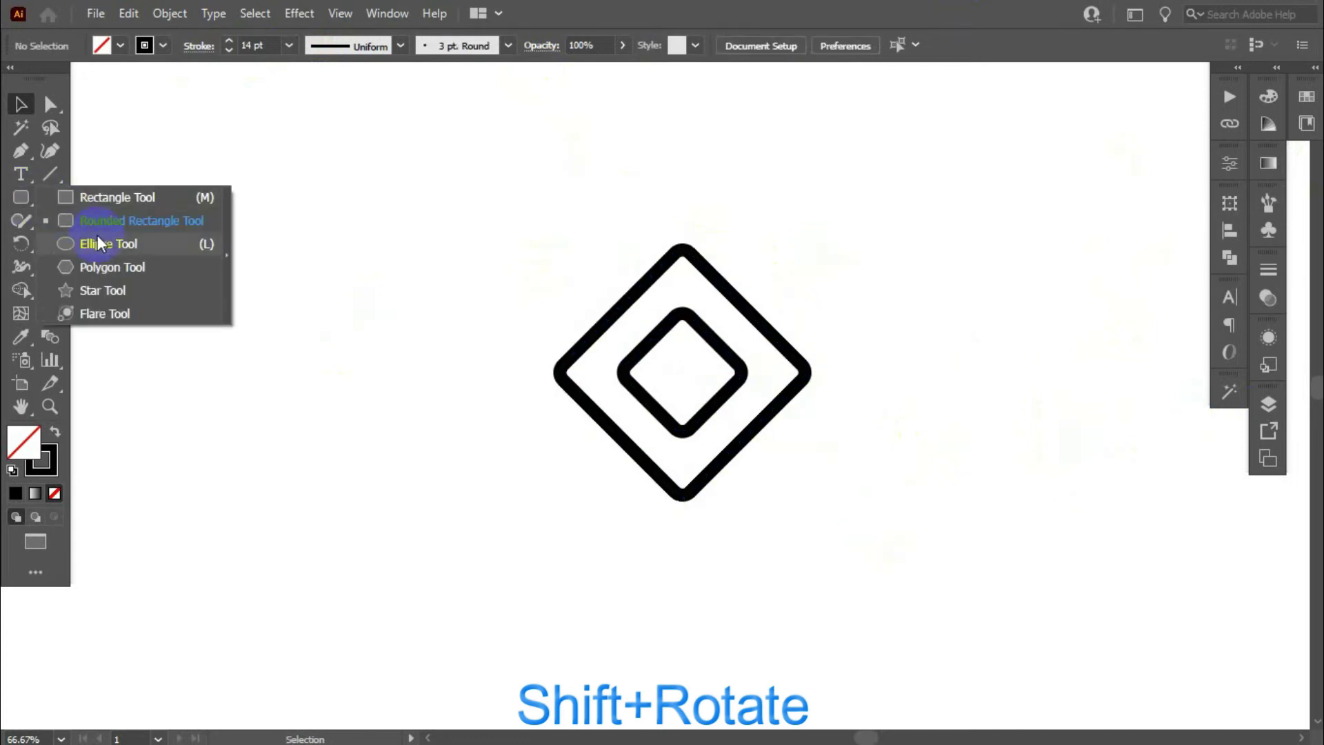
click(97, 235)
click(519, 309)
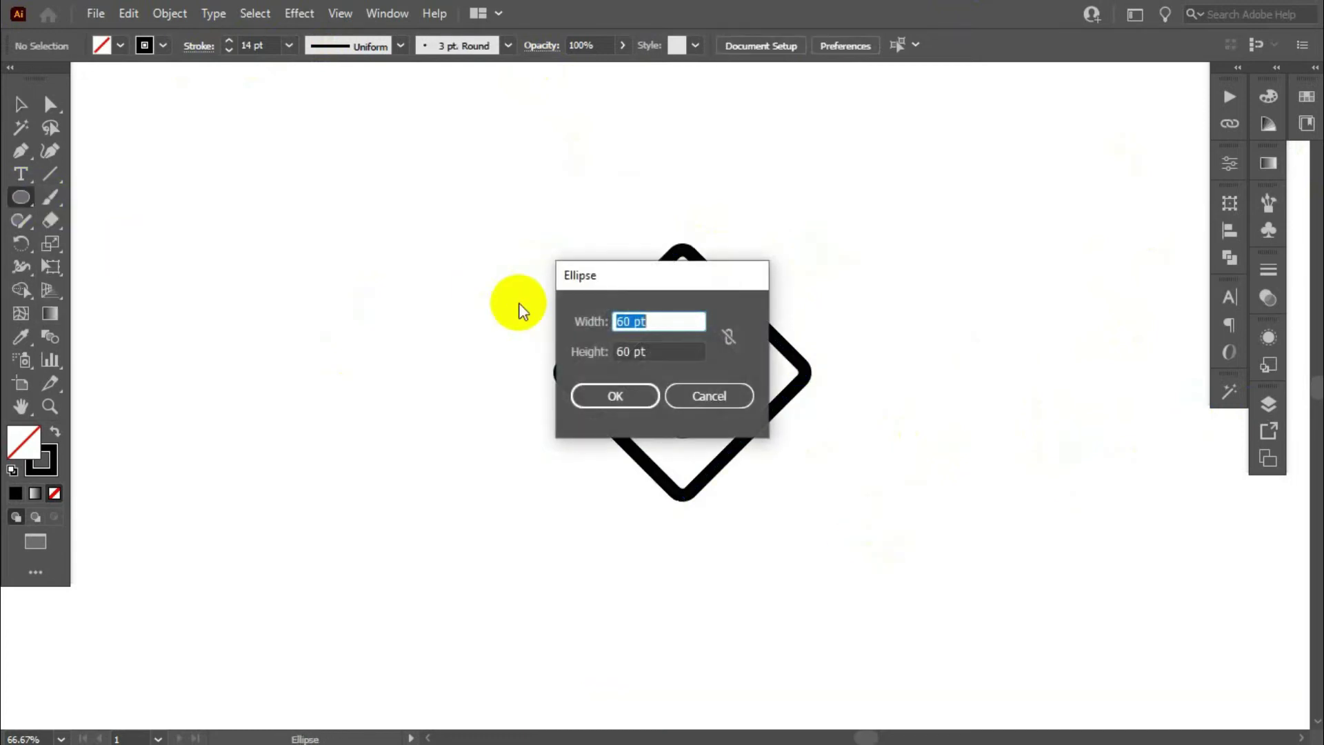
click(623, 351)
click(637, 394)
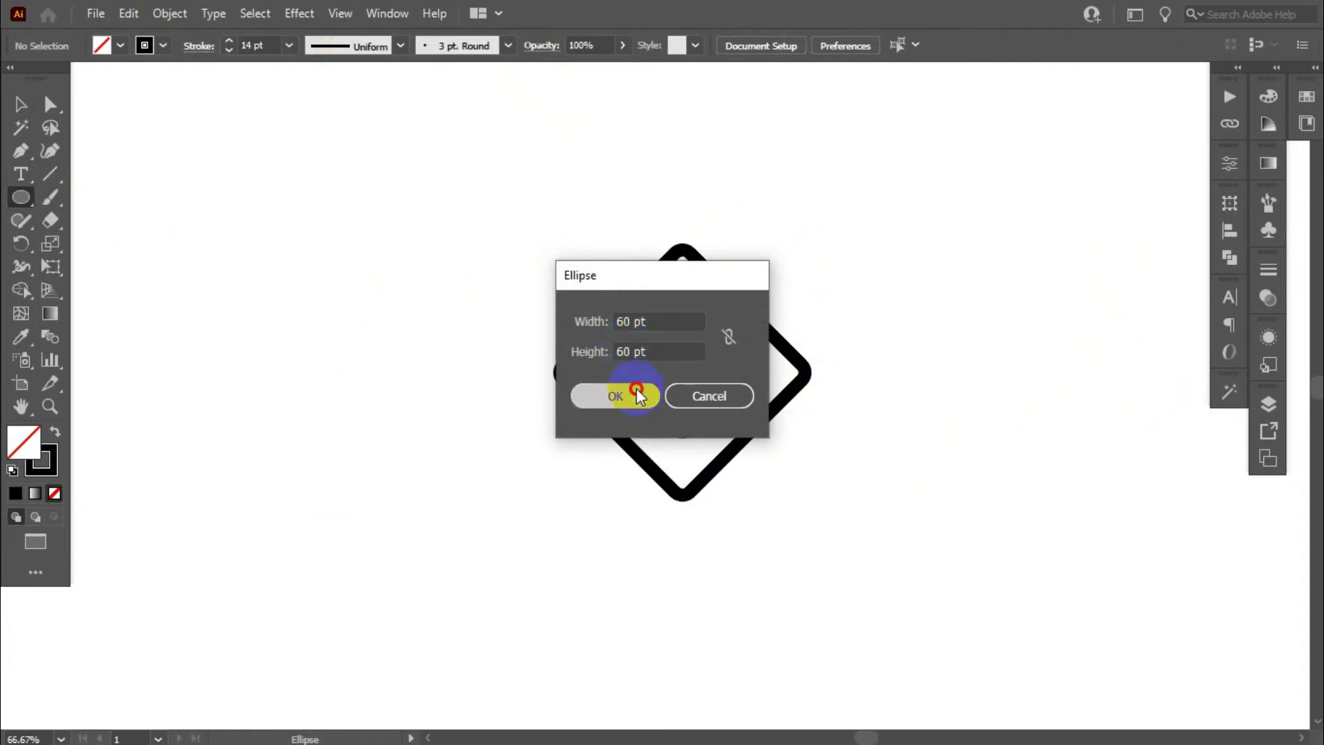
click(22, 104)
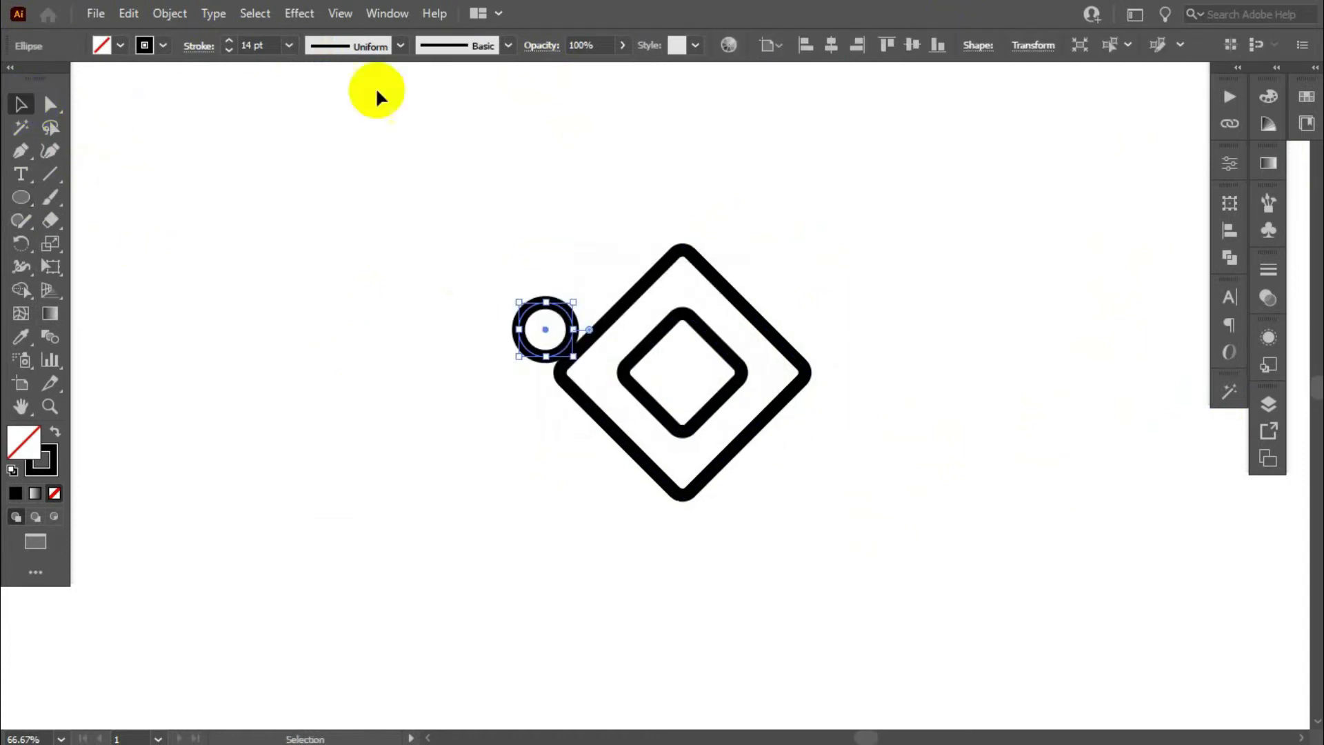
Step: Position rings on the outer diamond's left and right corners
scroll(833, 376, up, 2)
scroll(873, 305, down, 1)
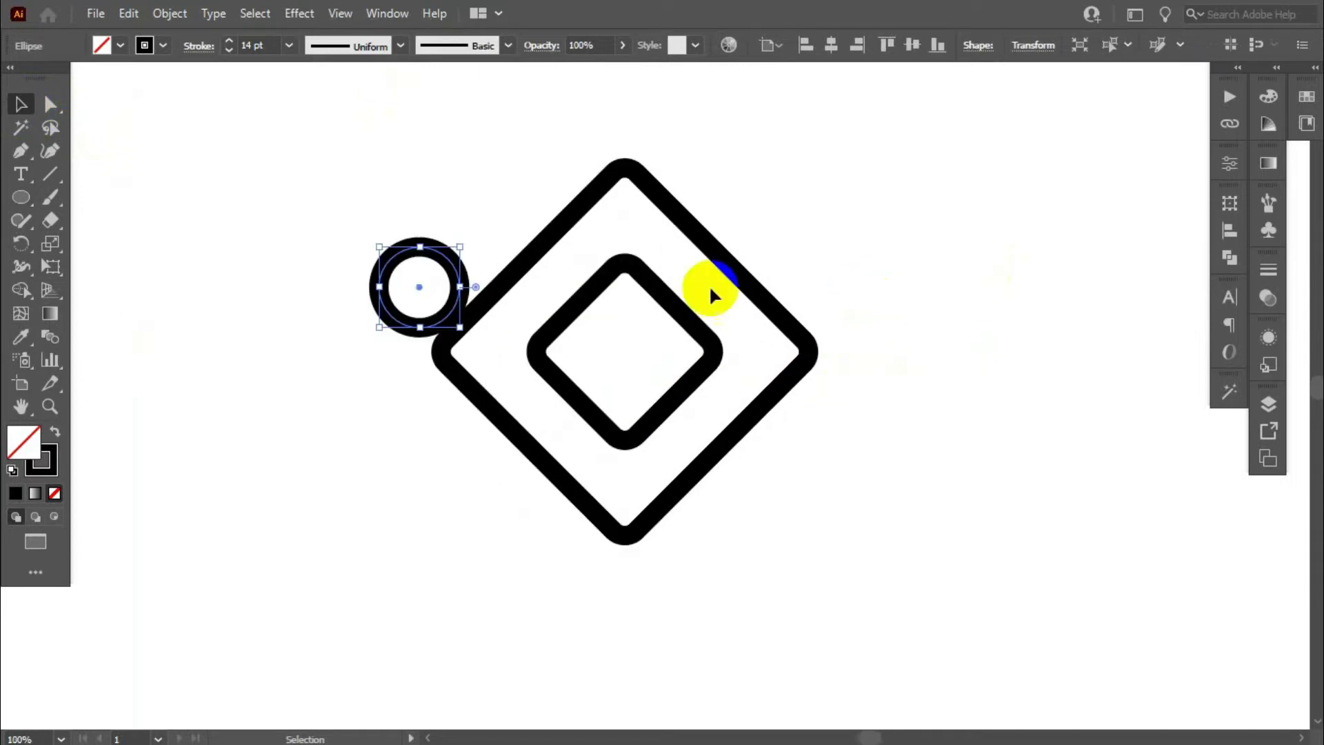
scroll(451, 321, up, 1)
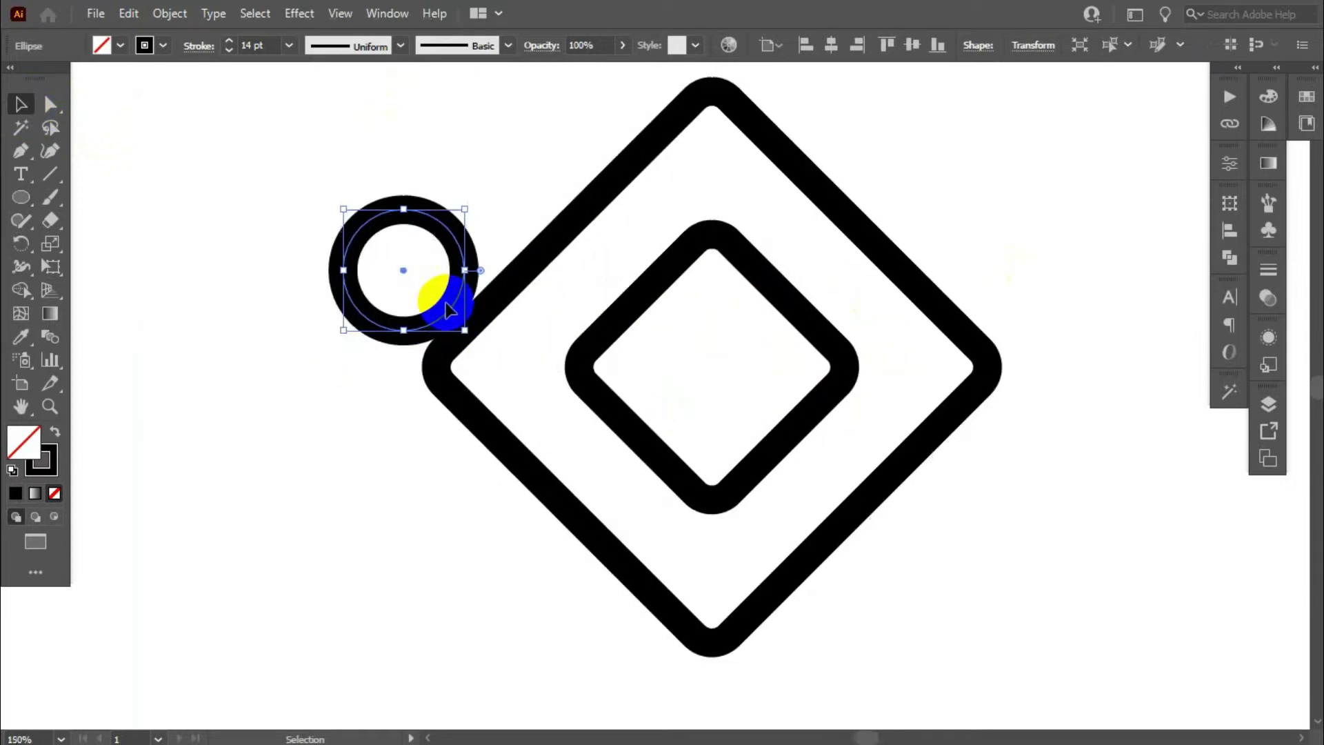
drag(446, 303, 483, 407)
scroll(476, 394, up, 1)
scroll(437, 370, up, 3)
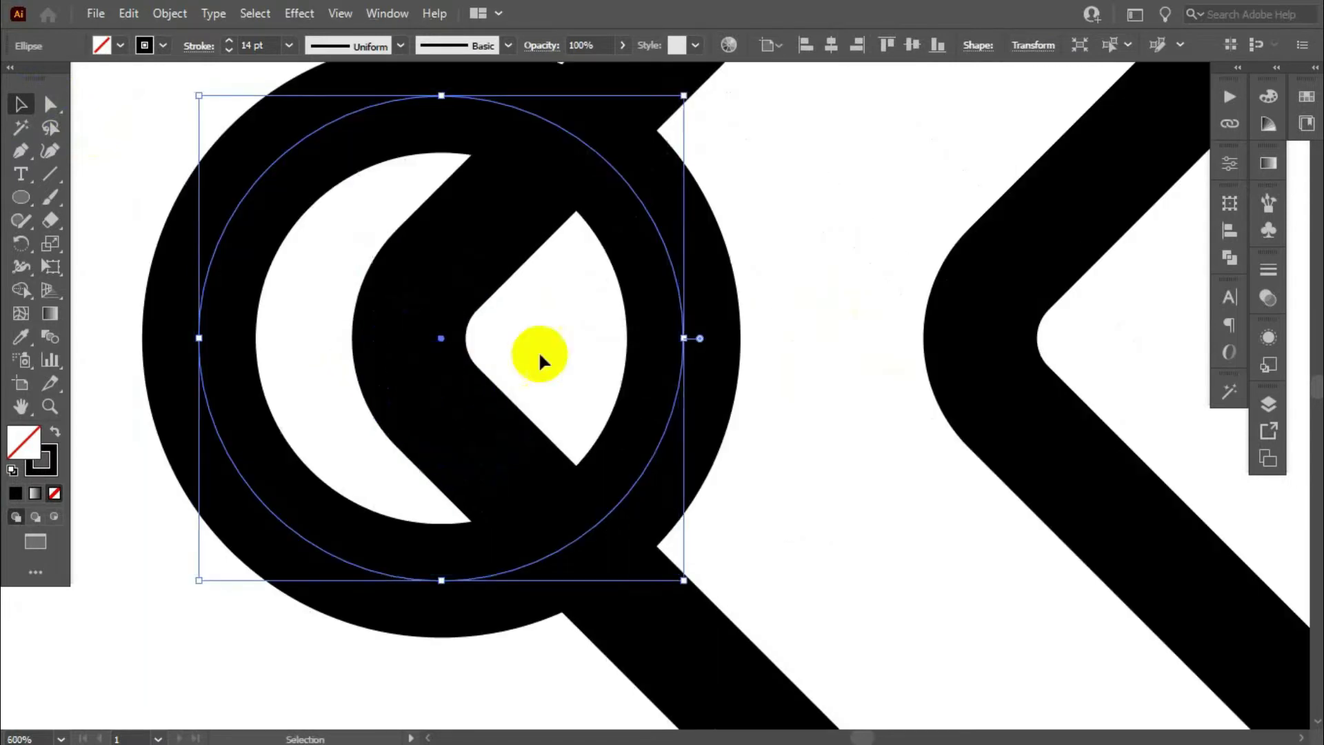
drag(679, 431, 642, 447)
scroll(455, 384, up, 1)
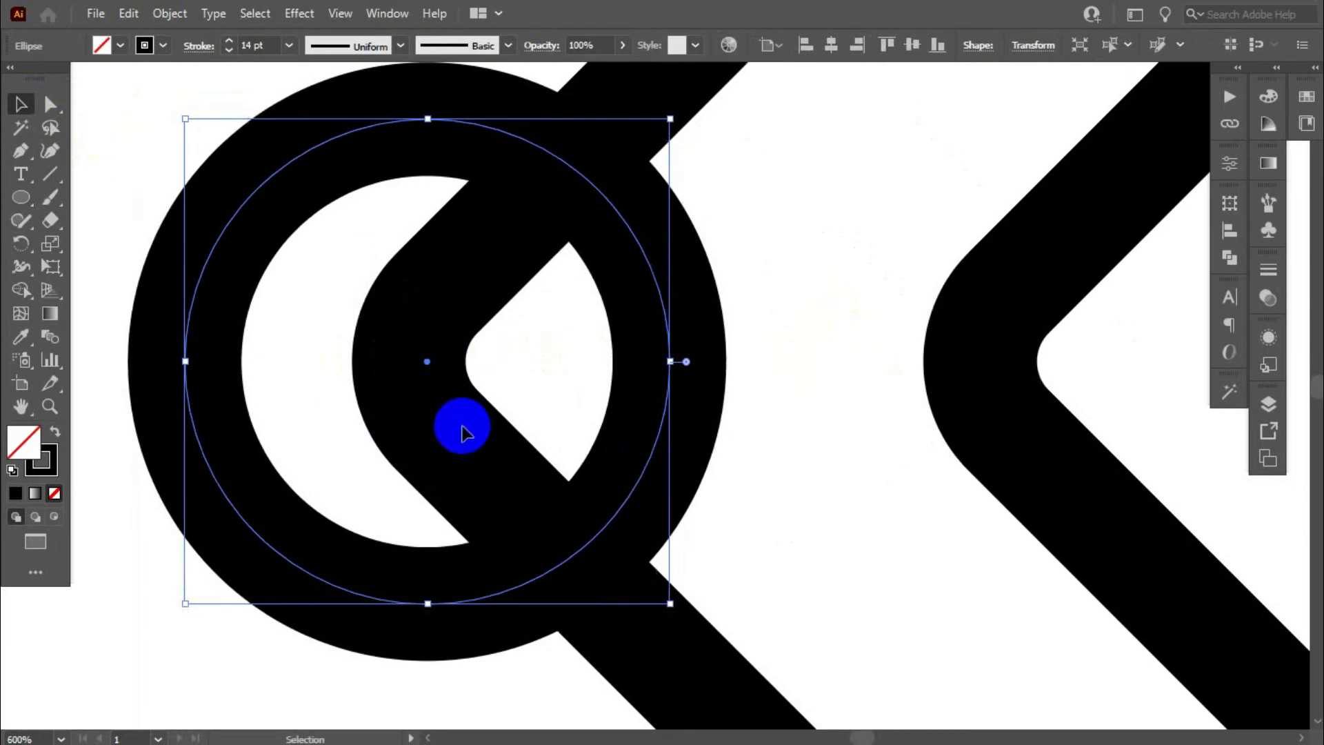
drag(627, 505, 606, 508)
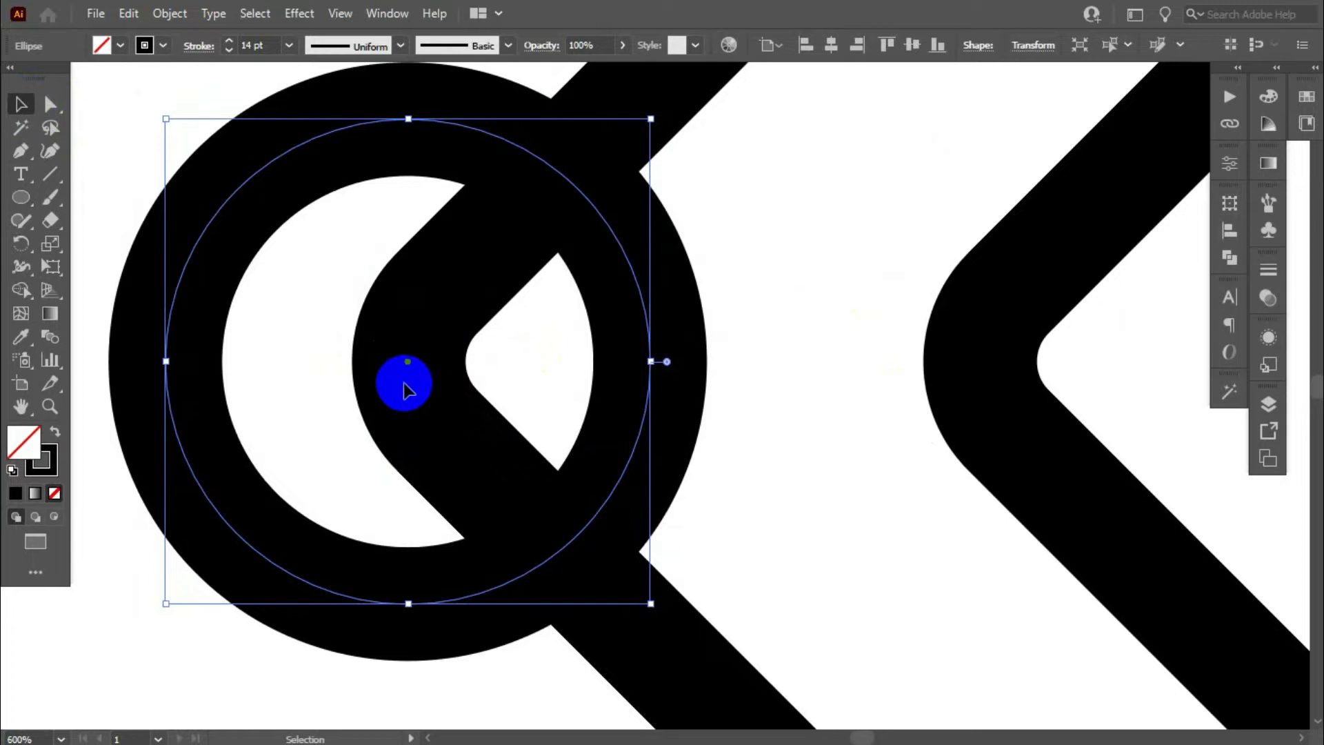
drag(419, 400, 804, 389)
key(ctrl+1)
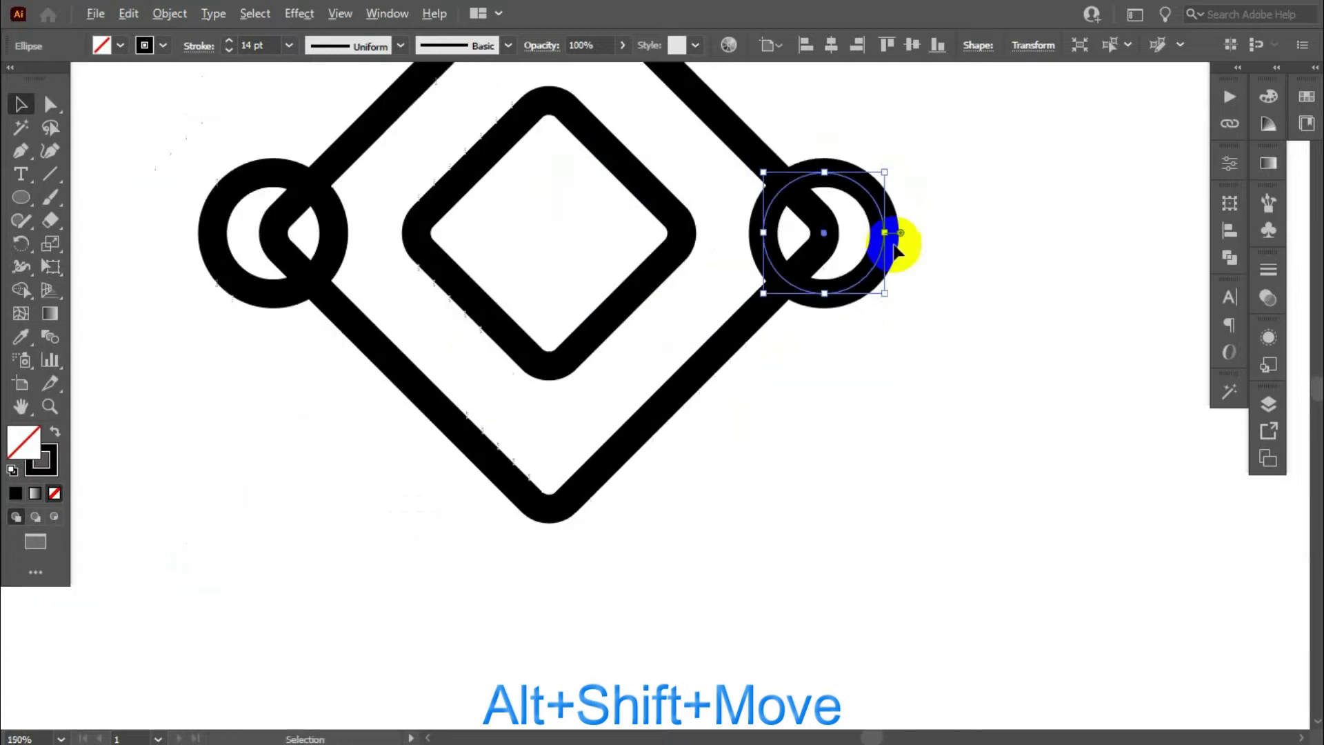
Step: Copy rings onto the inner diamond's top and bottom corners, then select all the artwork
drag(1008, 356, 645, 207)
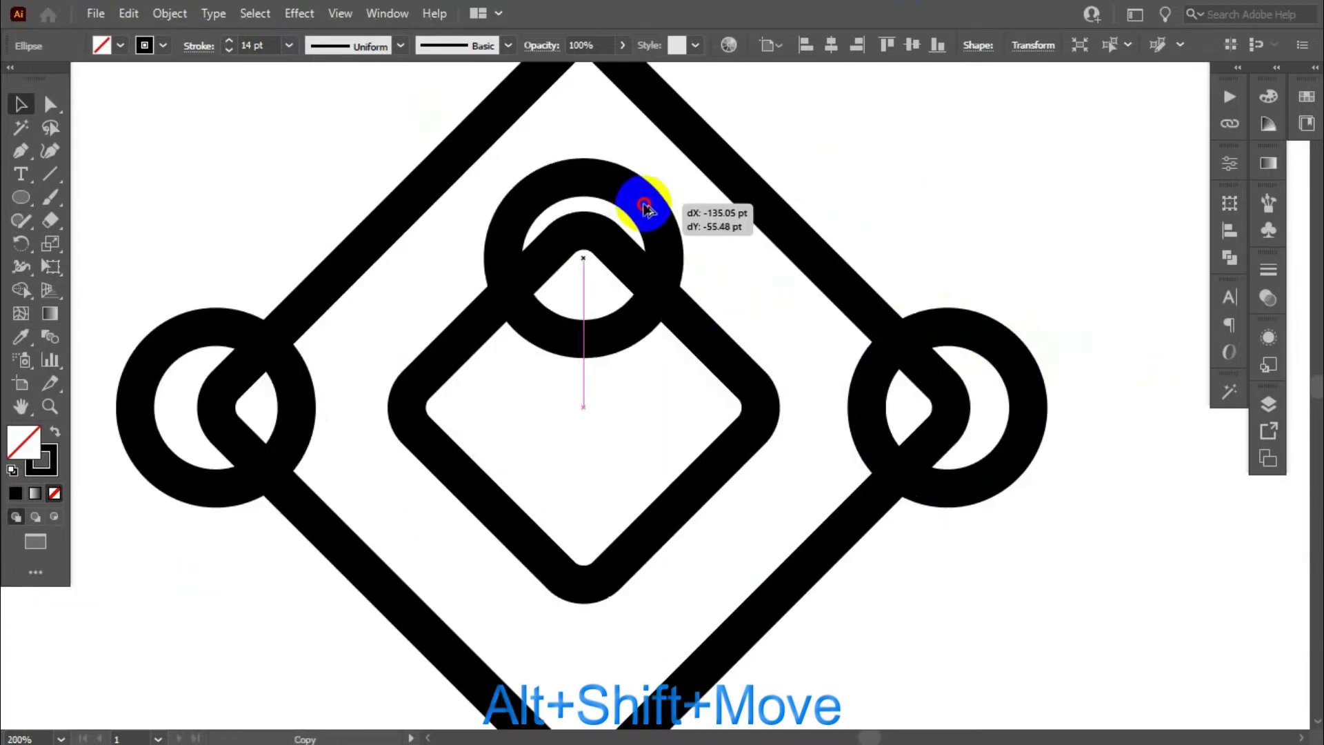
scroll(510, 207, up, 2)
drag(760, 165, 711, 555)
scroll(709, 134, up, 2)
scroll(709, 134, down, 2)
scroll(739, 260, down, 1)
scroll(692, 280, up, 2)
click(692, 279)
scroll(693, 255, down, 4)
scroll(711, 555, up, 3)
scroll(680, 393, down, 5)
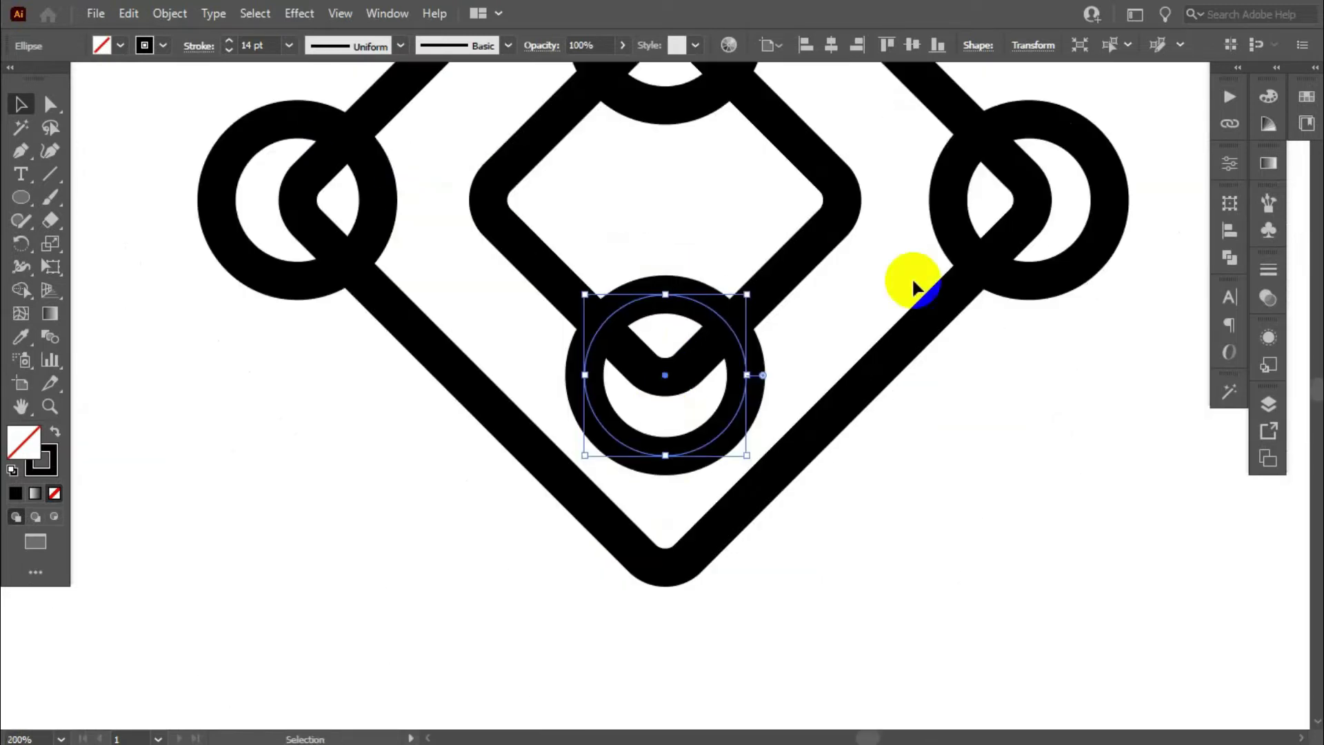
drag(497, 230, 1046, 647)
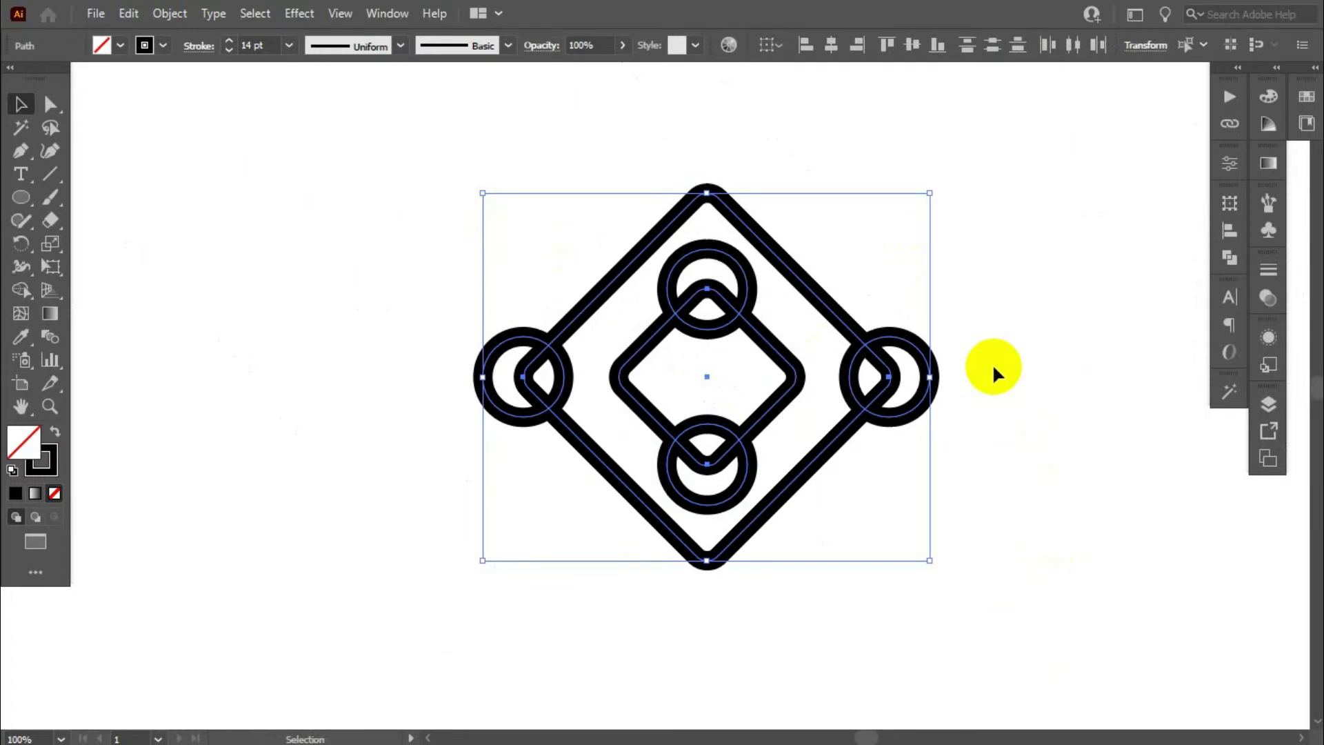
Step: Expand the artwork's fill and stroke into filled shapes
click(181, 16)
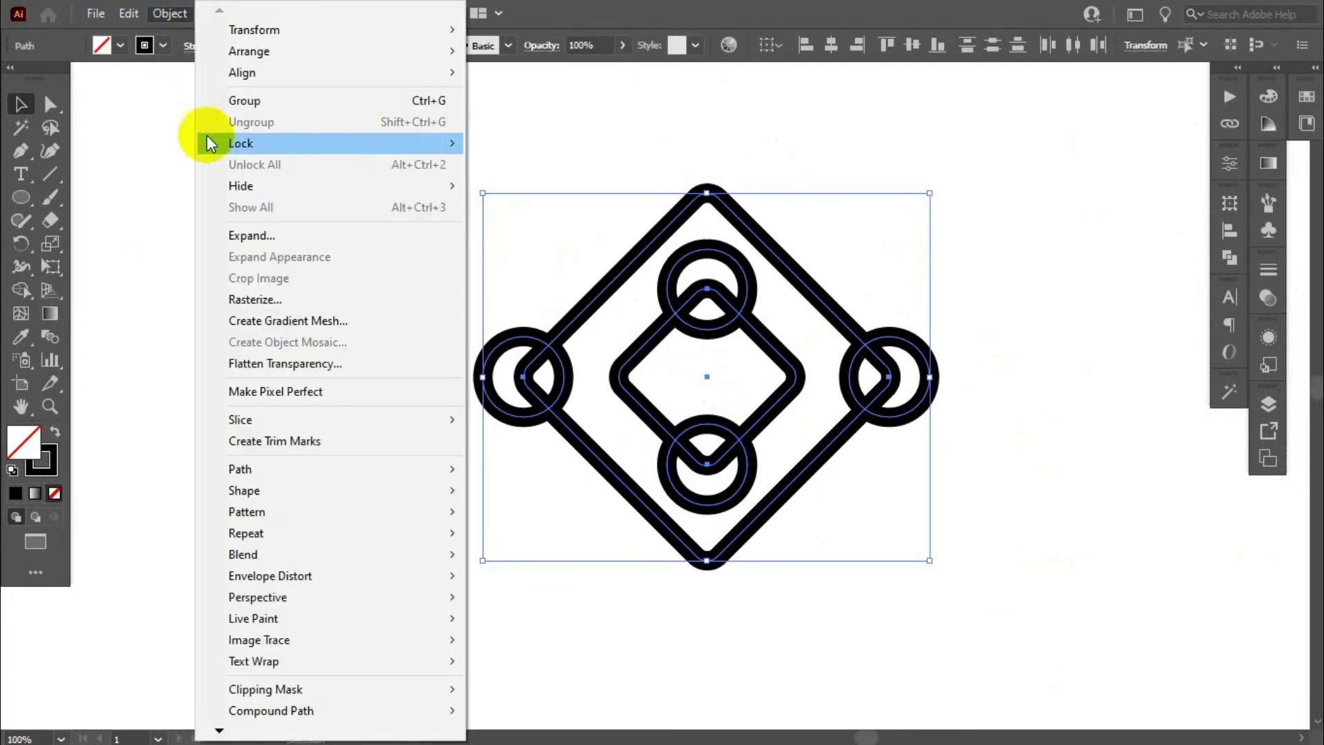
click(238, 235)
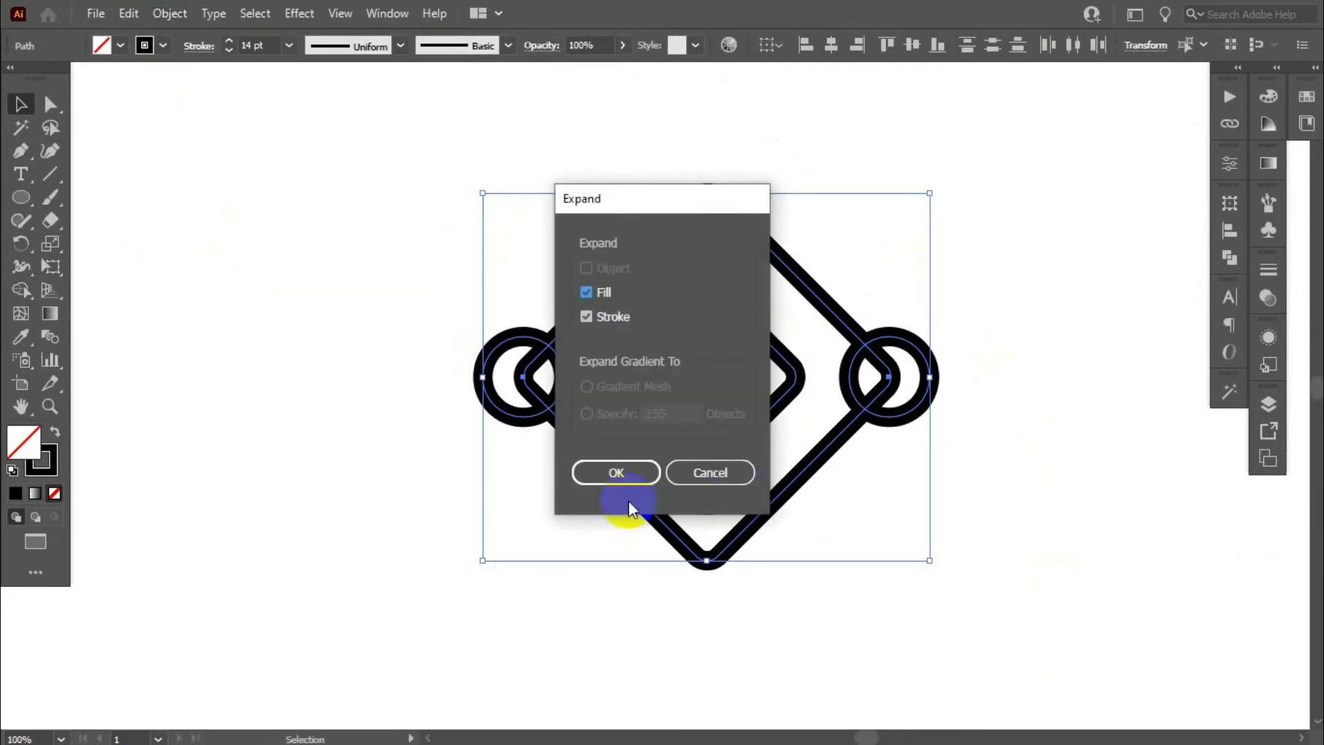
click(614, 472)
click(971, 305)
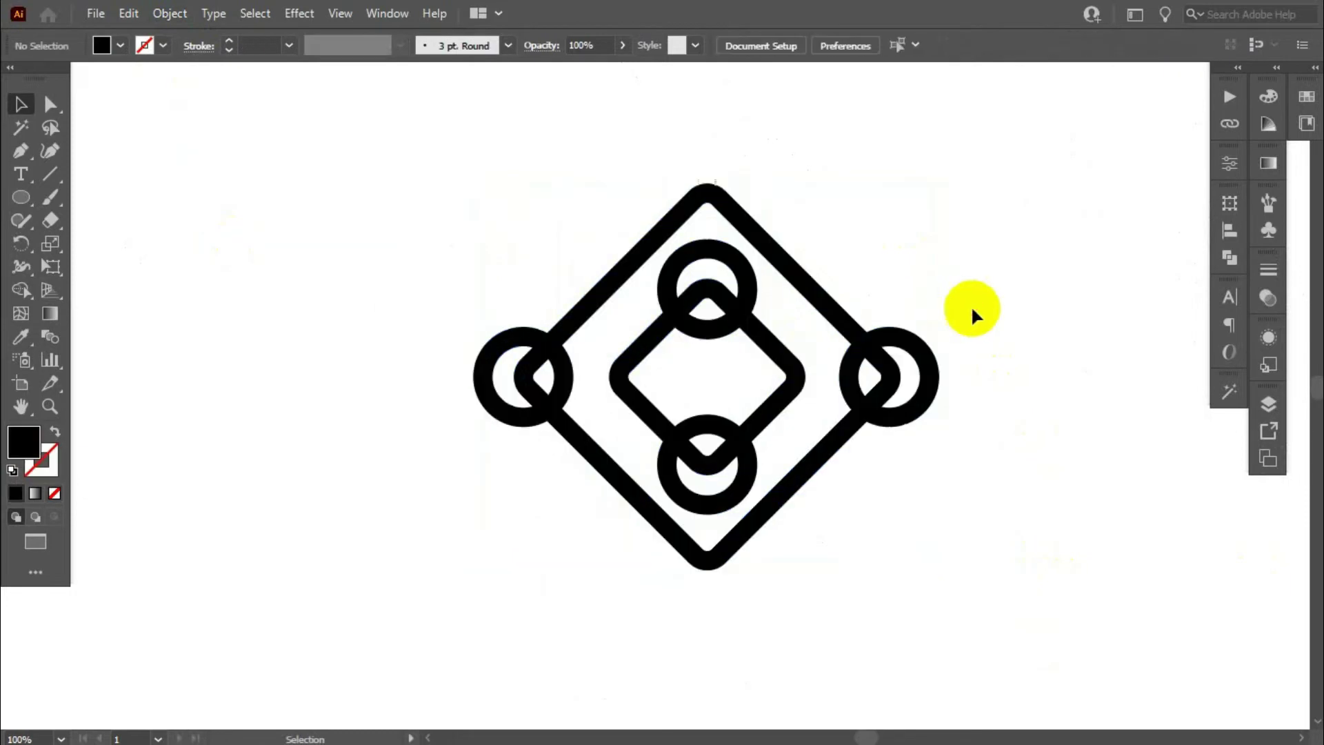
Step: Apply a 6 pt Offset Path to the four selected rings
click(924, 350)
shift+click(736, 511)
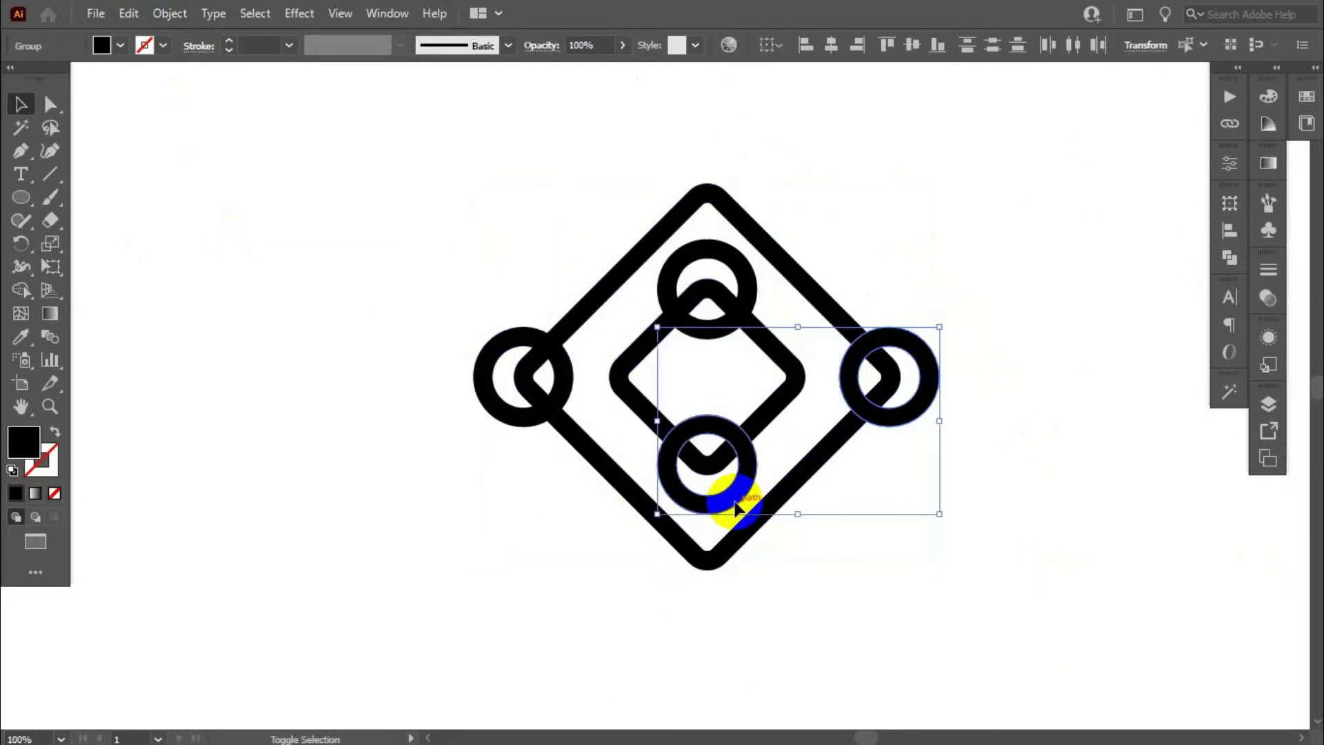
shift+click(733, 286)
shift+click(536, 386)
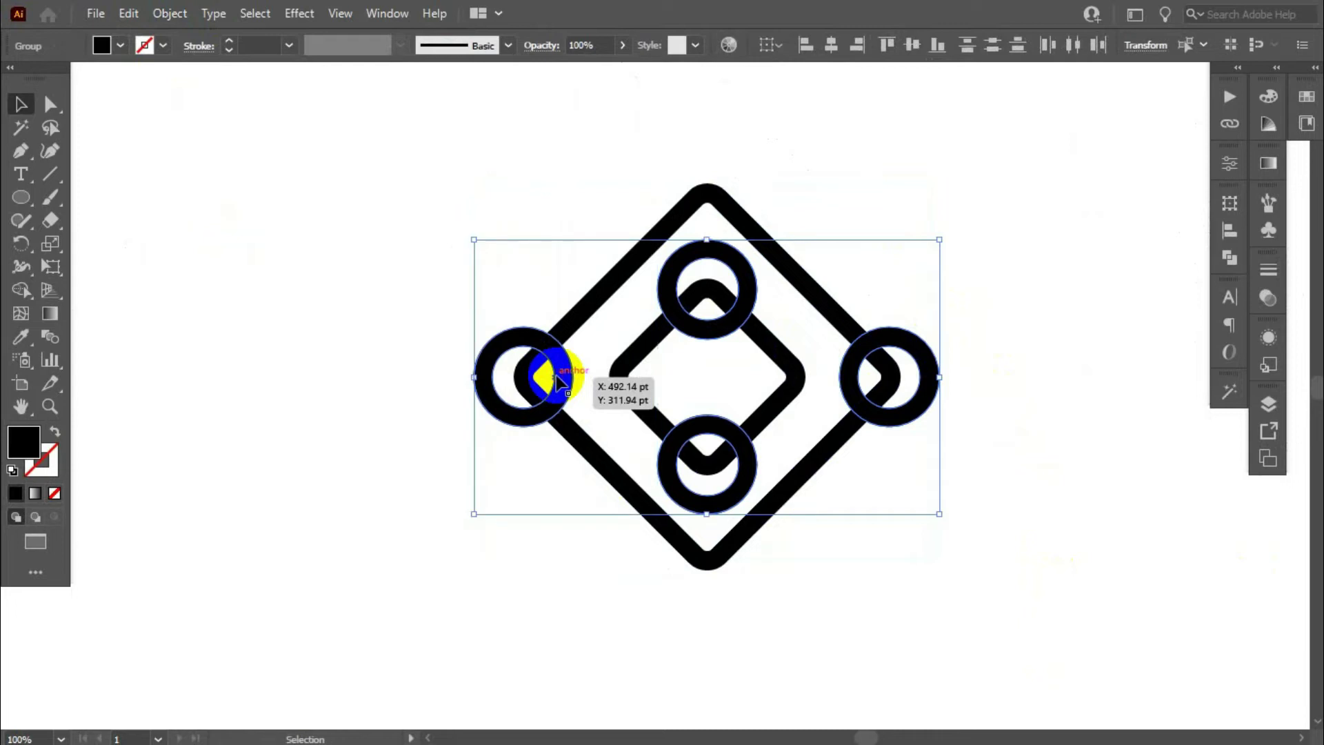
click(166, 15)
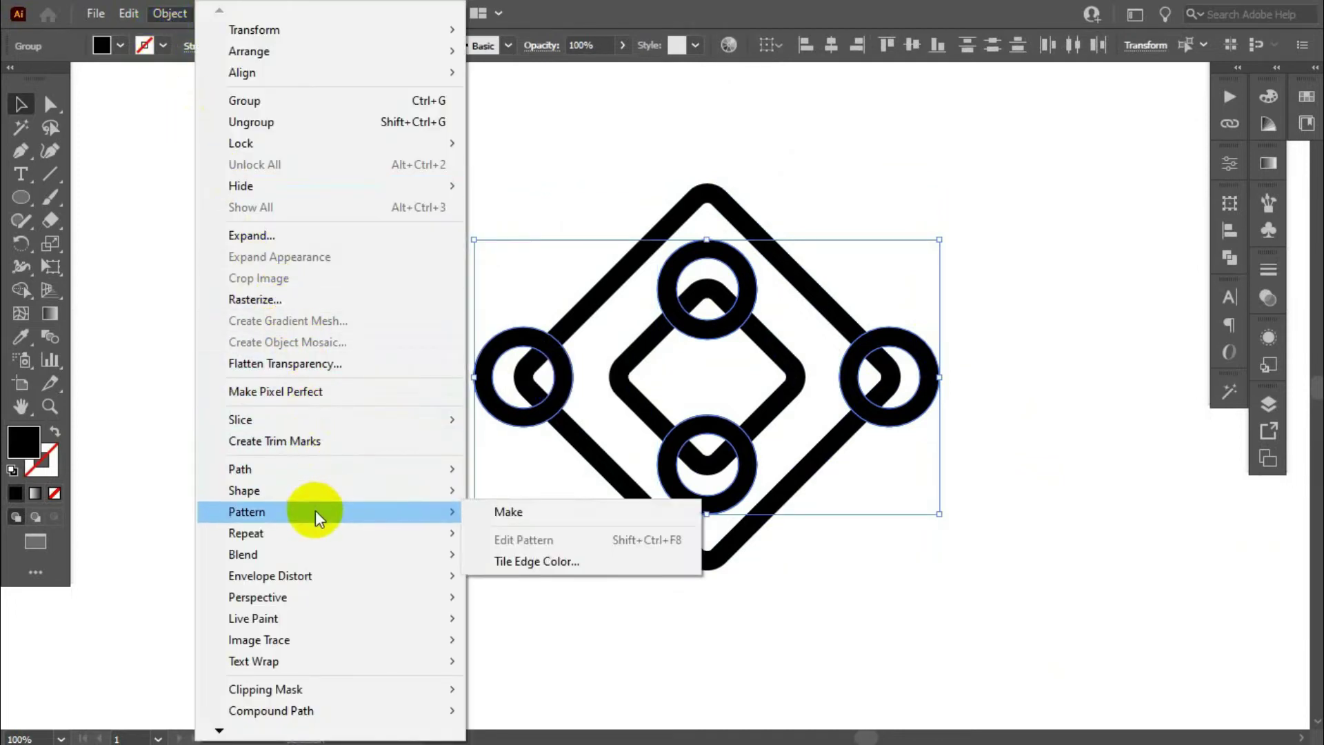
mouse_move(317, 469)
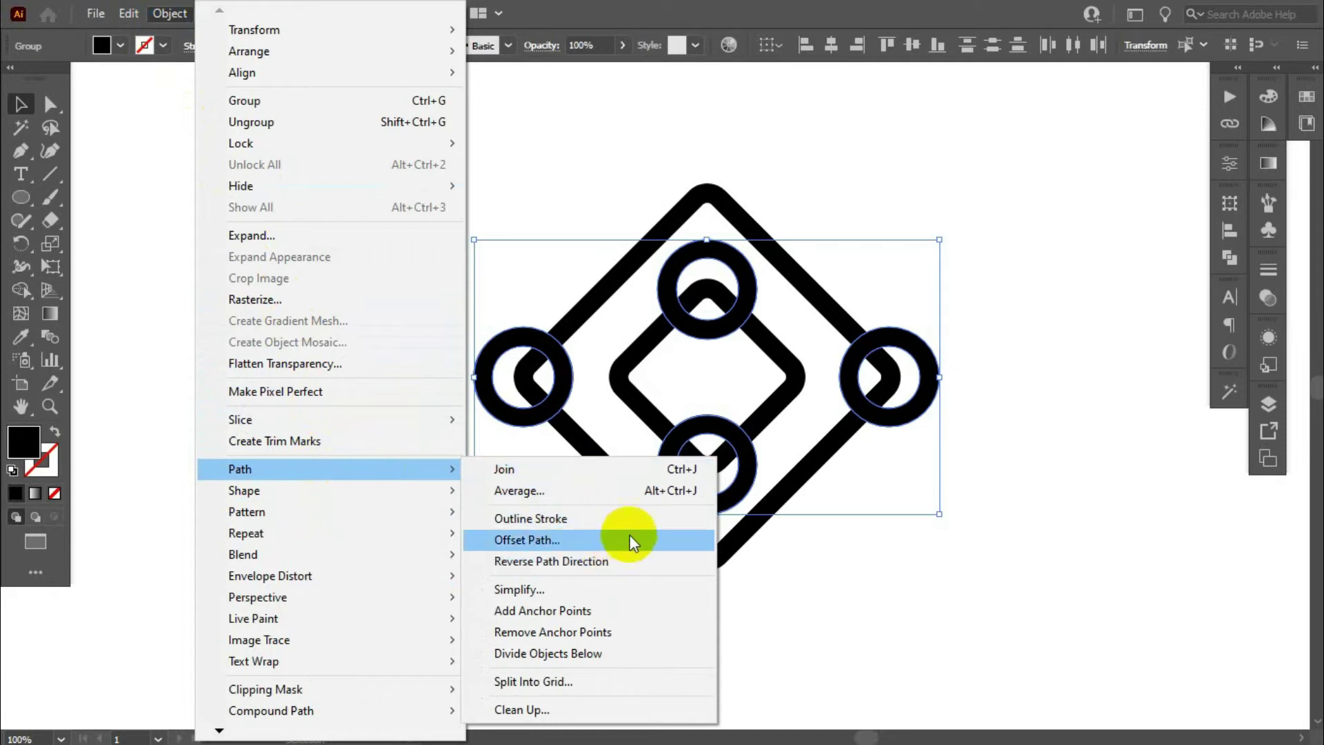
click(650, 540)
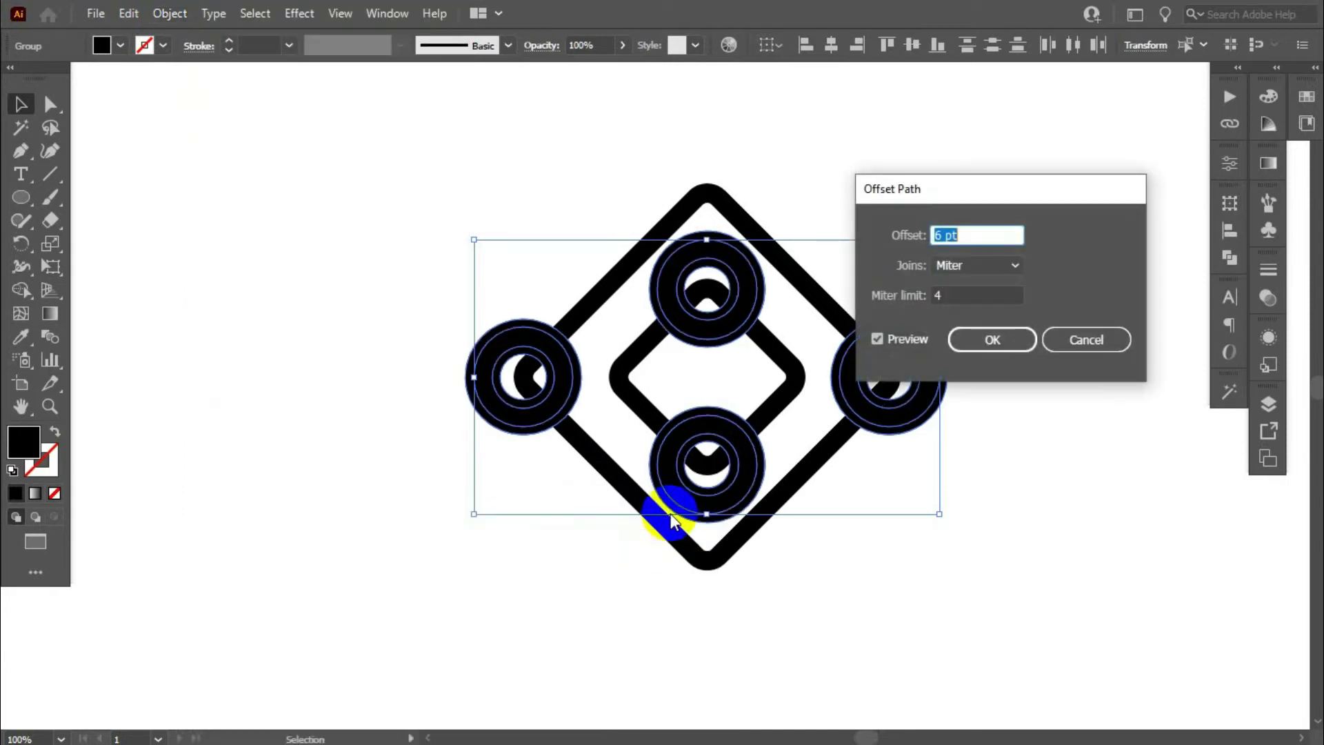
drag(1080, 186, 1222, 185)
click(1145, 335)
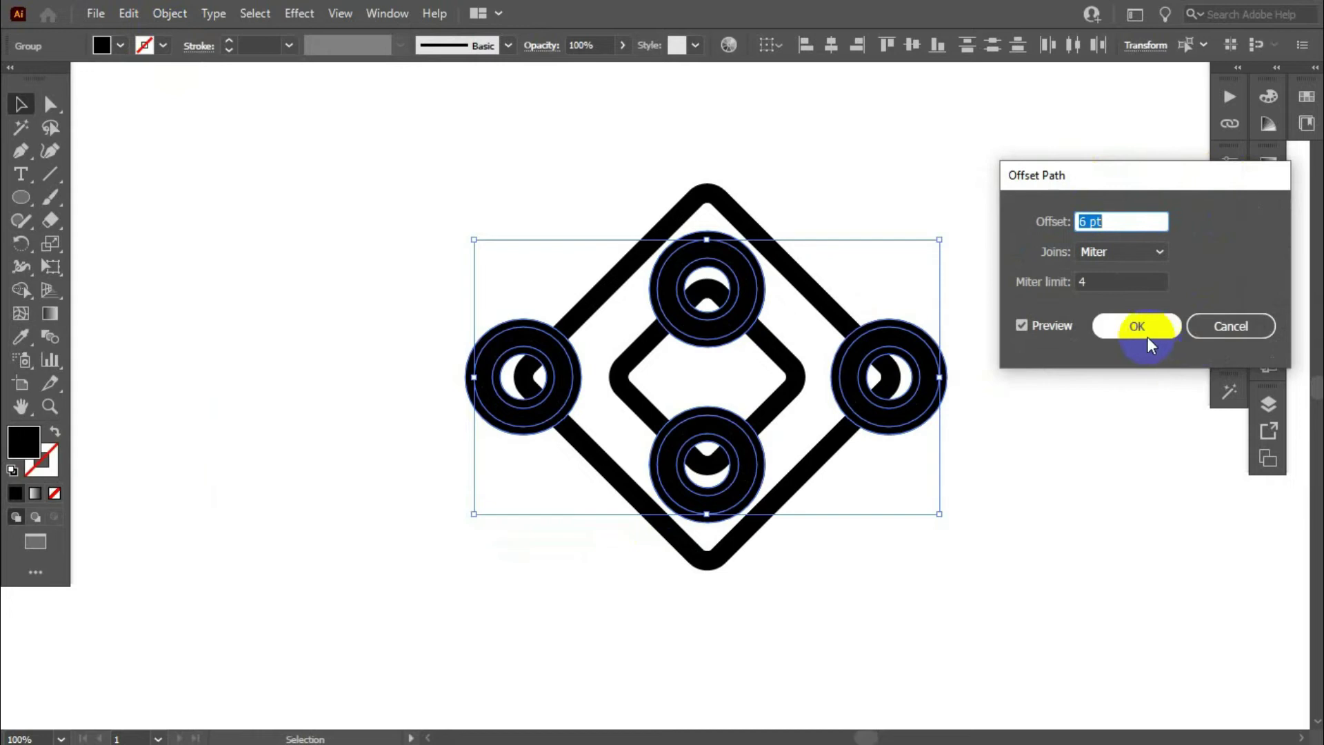
Step: Select all of the artwork and adjust the view
drag(469, 200, 891, 523)
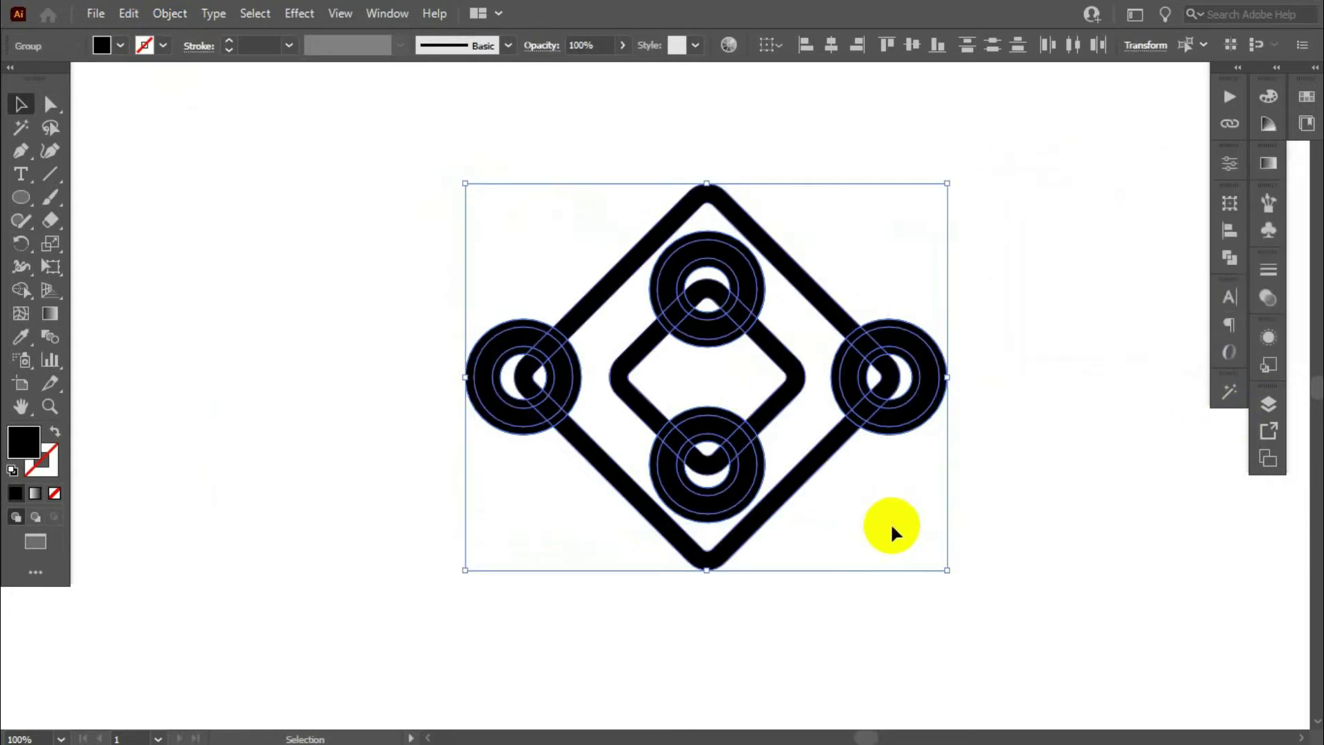
alt+scroll(1111, 325, up, 1)
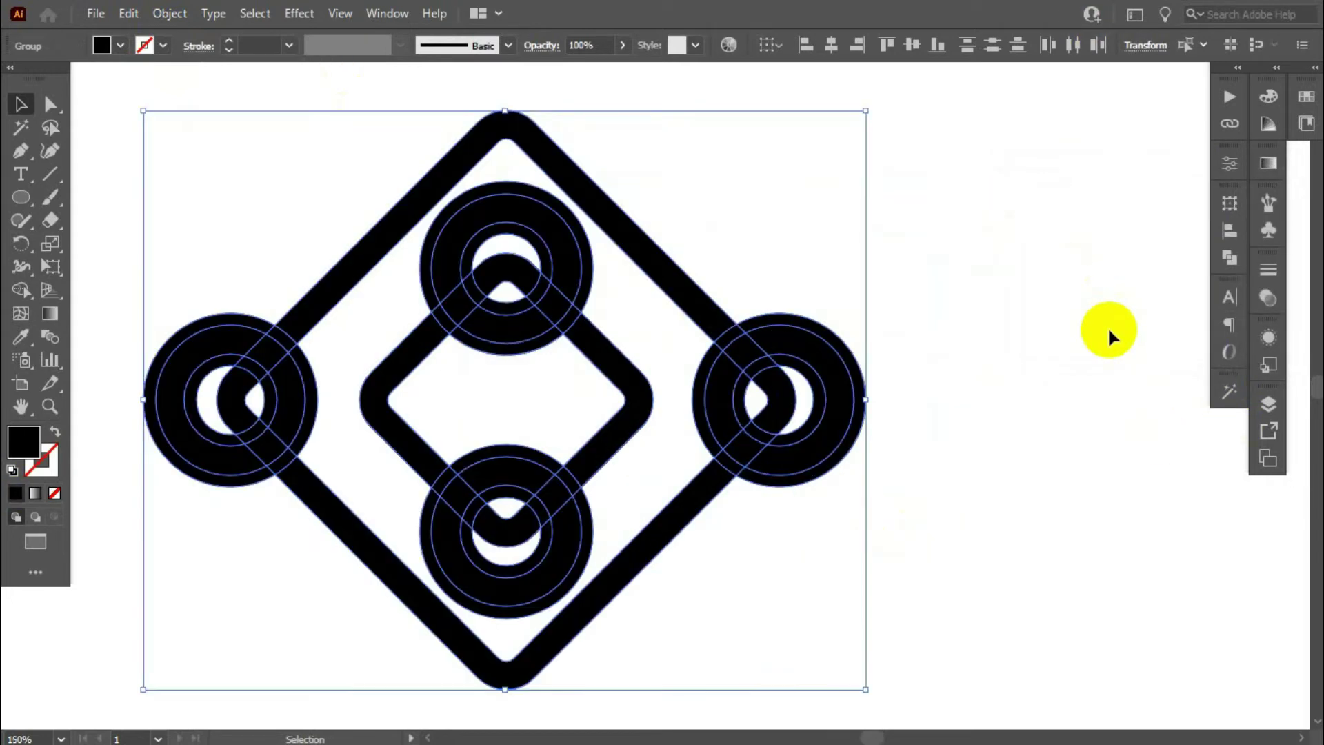
scroll(1198, 354, left, 3)
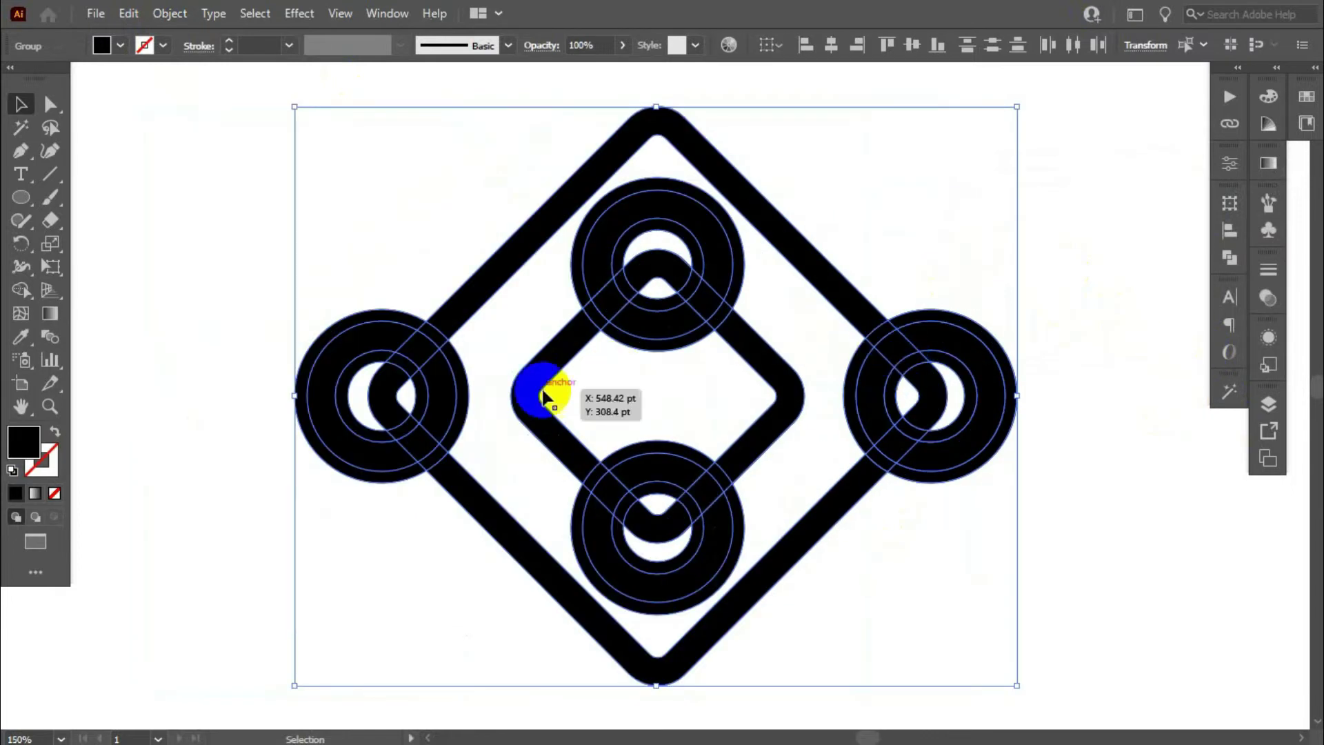
scroll(991, 210, down, 1)
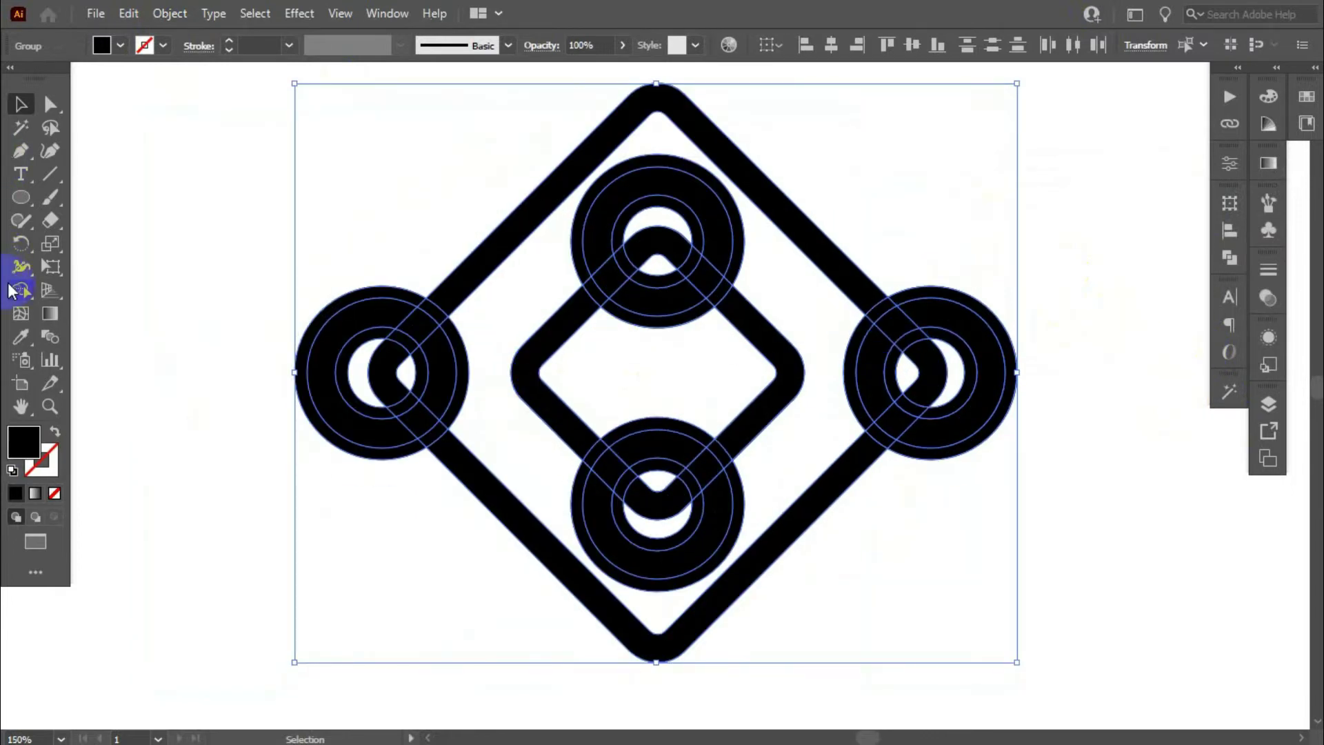
Step: With Shape Builder, delete the overlap pieces where the diagonal strips meet the right ring
click(15, 290)
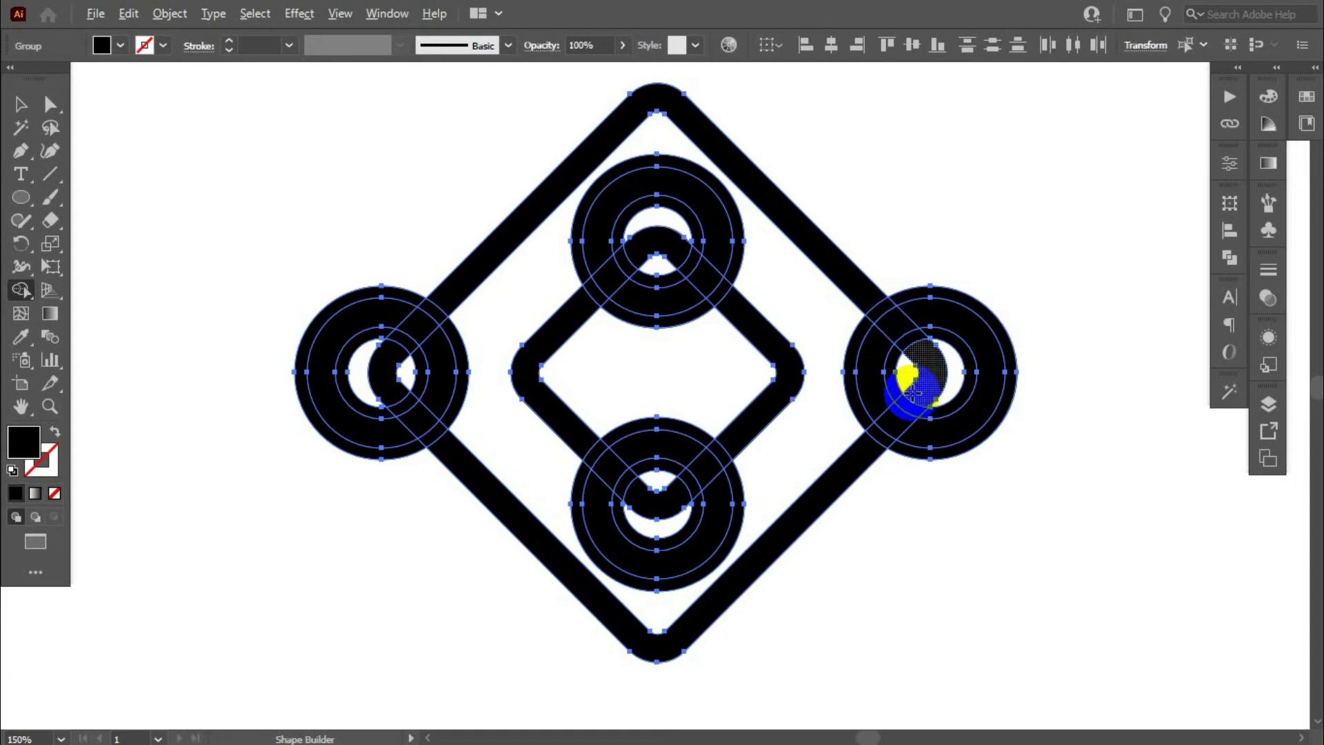
drag(913, 392, 899, 440)
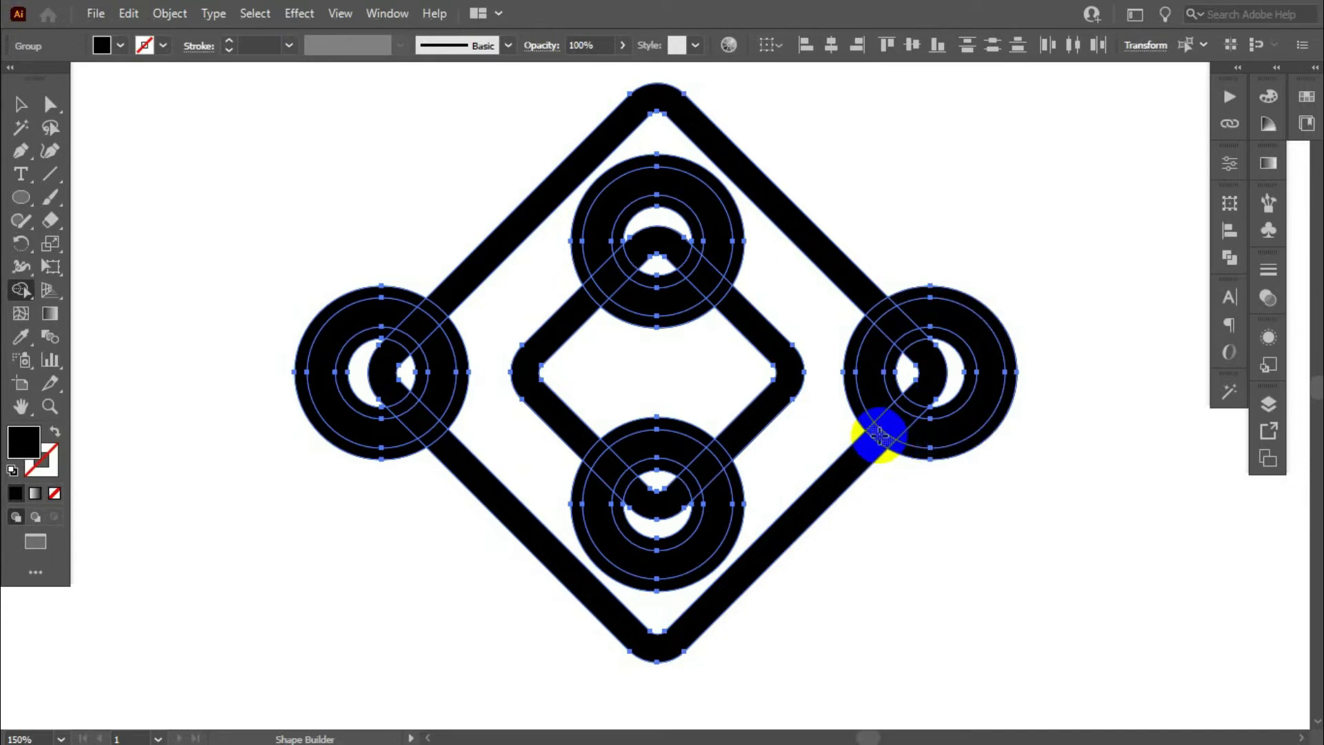
alt+click(913, 448)
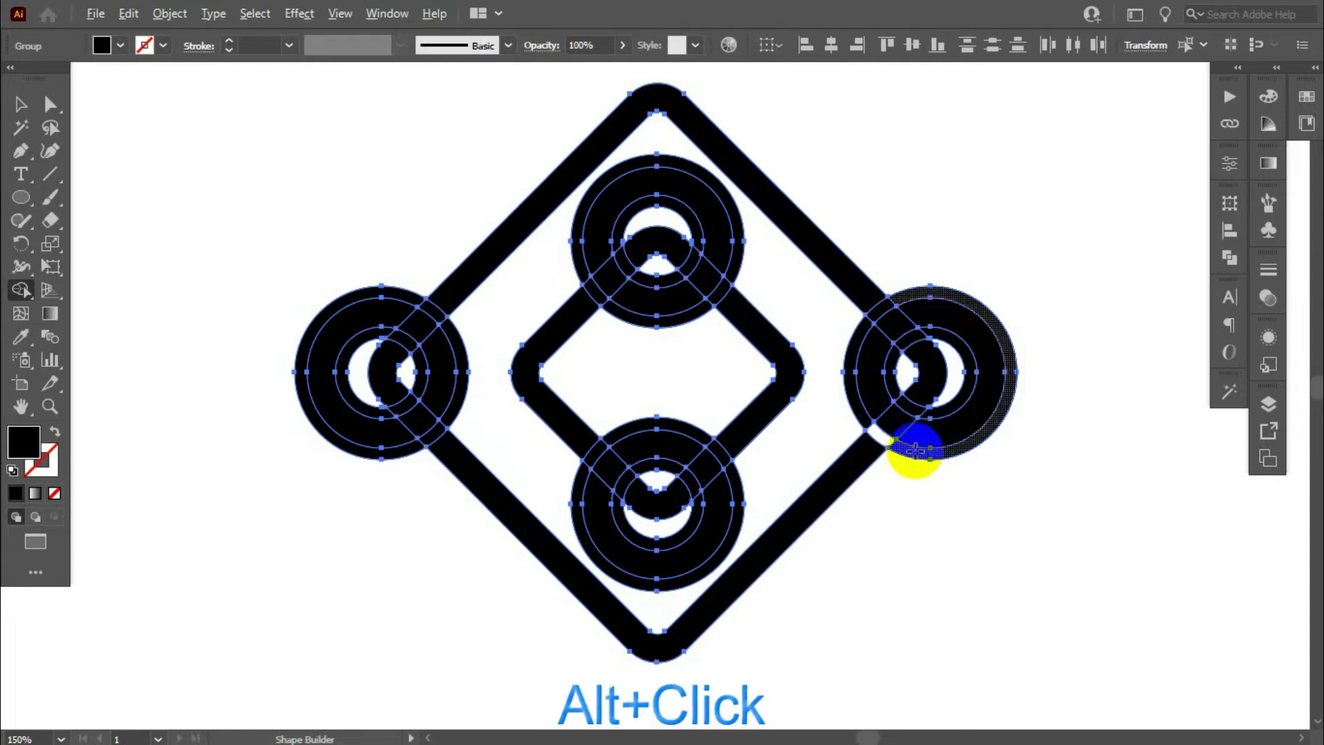
alt+click(854, 384)
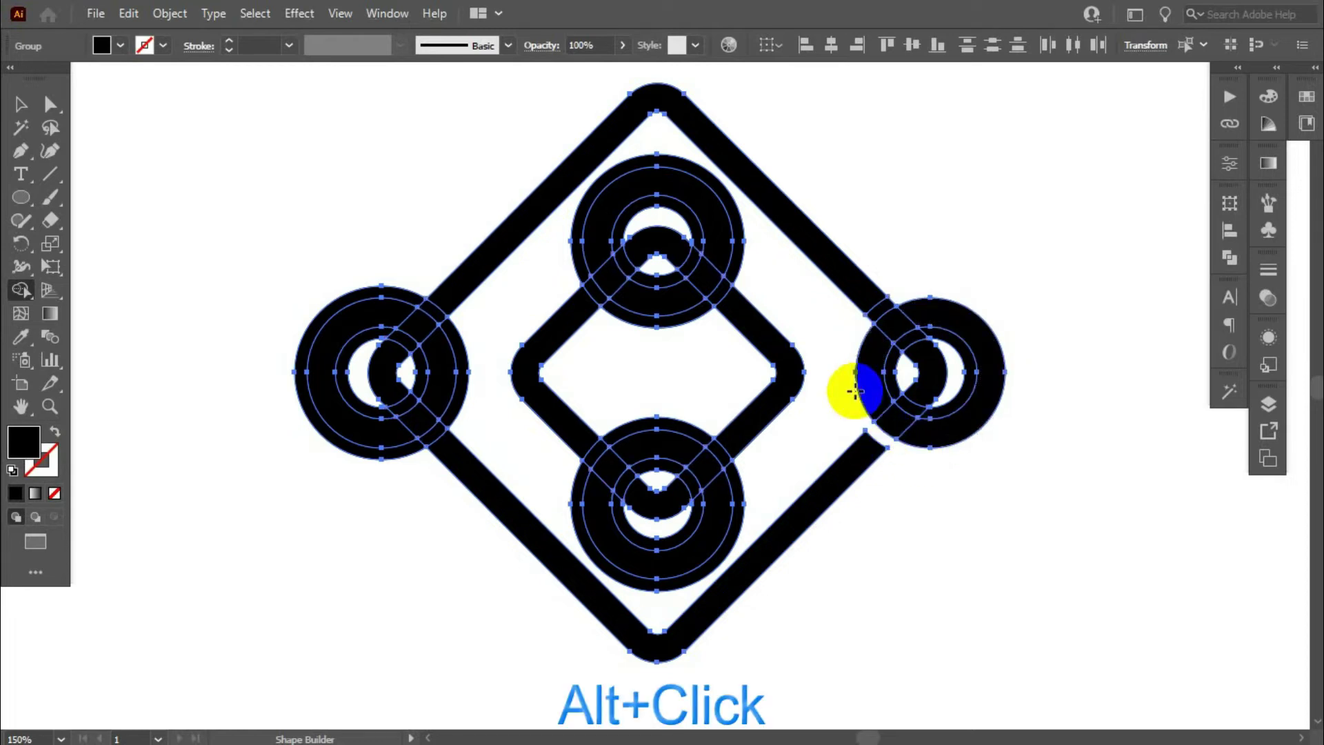
scroll(999, 376, up, 1)
alt+click(916, 366)
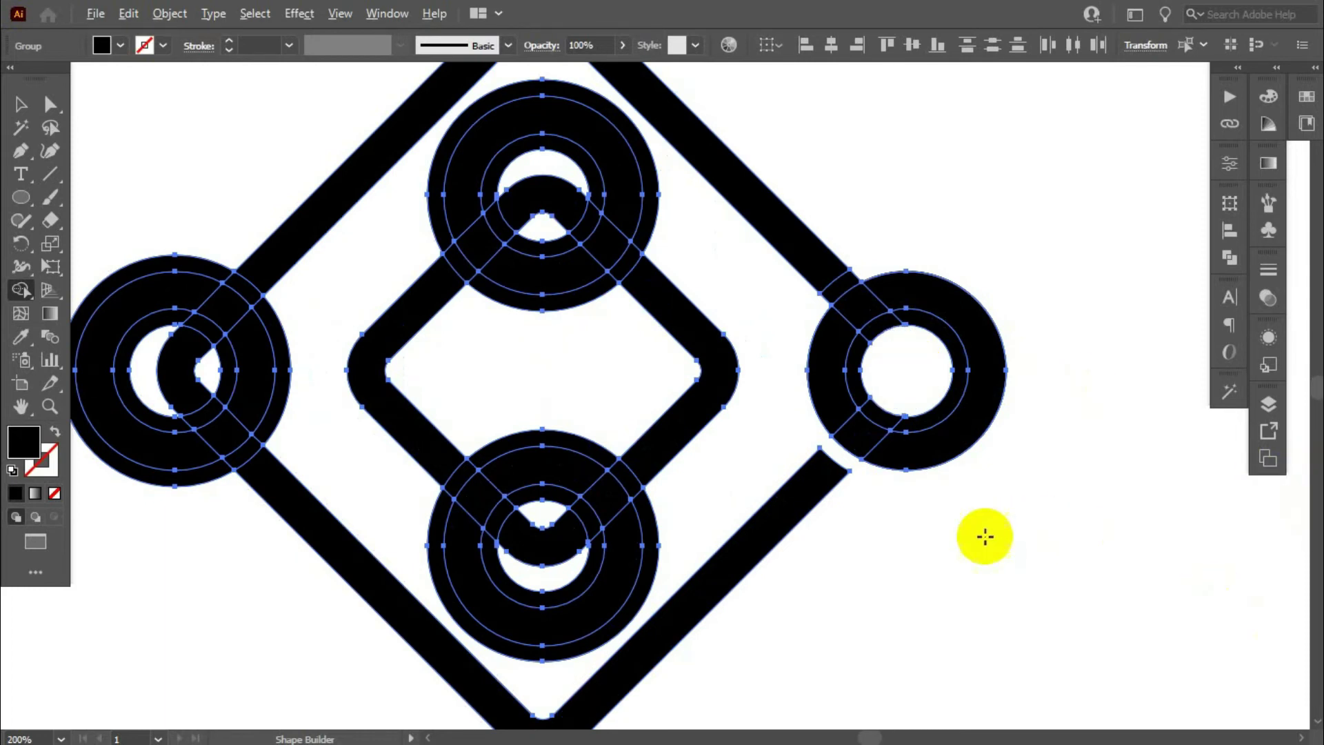
scroll(993, 528, down, 1)
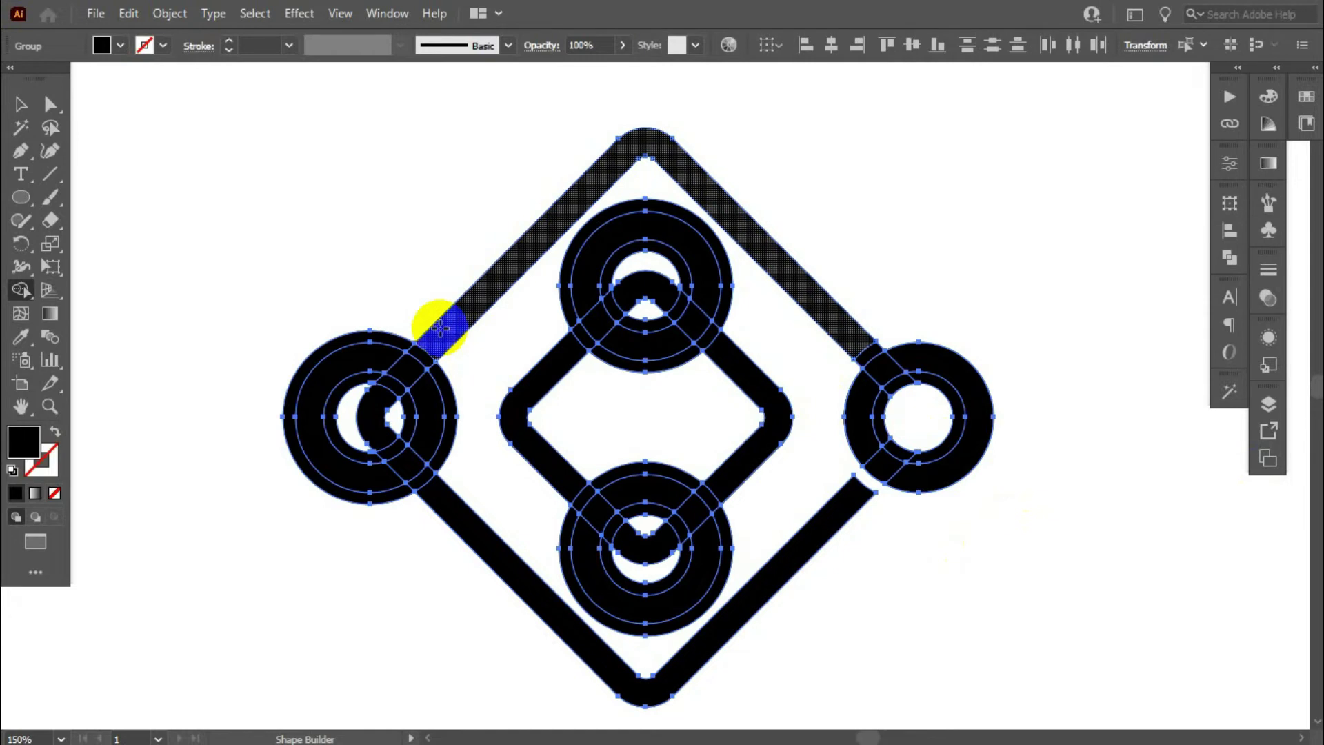
Step: Cut the gap and remove leftover pieces where the strip crosses the left ring
drag(437, 331, 419, 353)
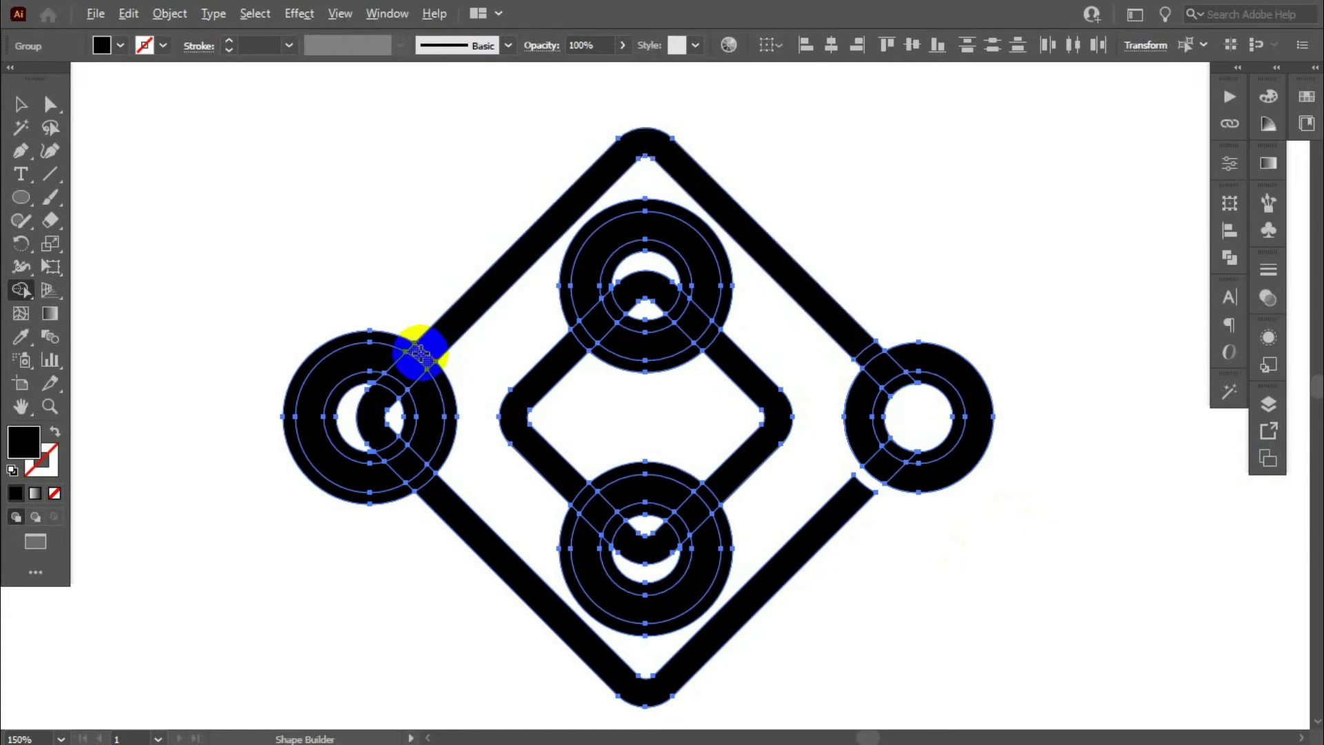
alt+click(417, 351)
alt+click(399, 339)
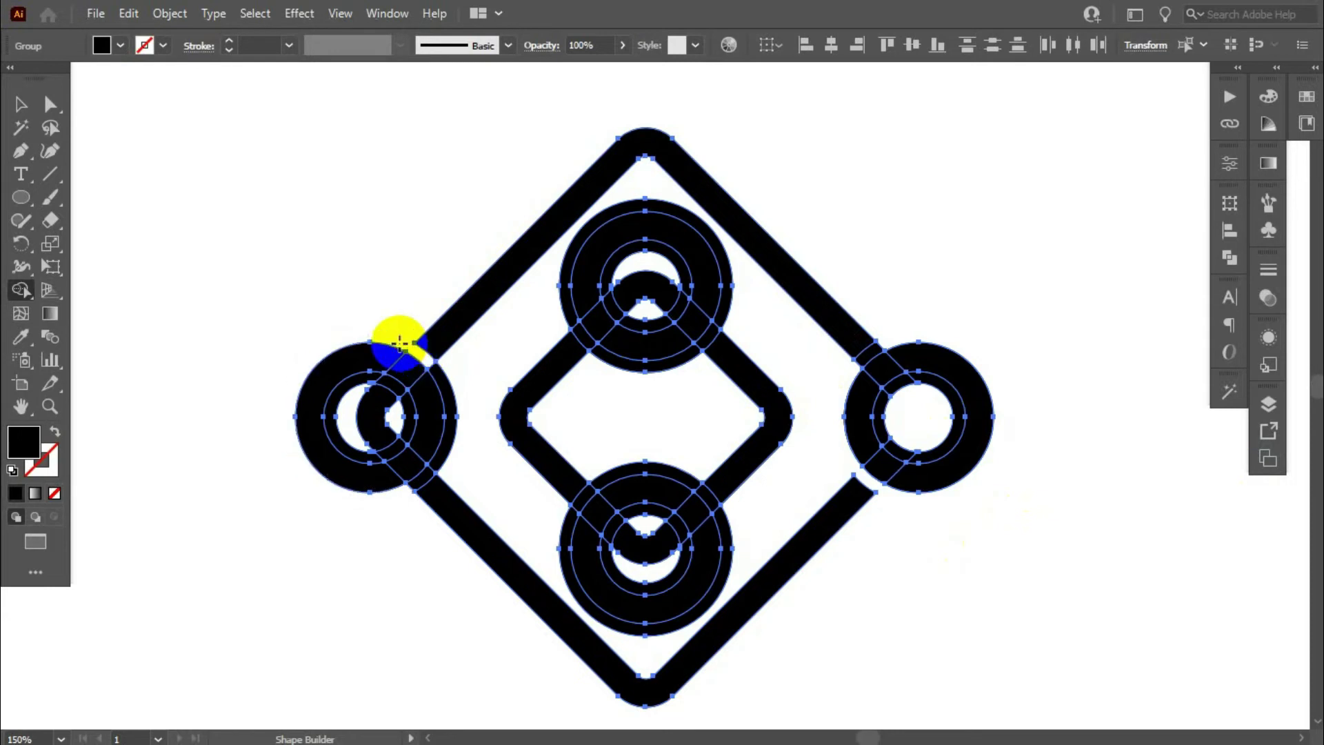
alt+click(452, 386)
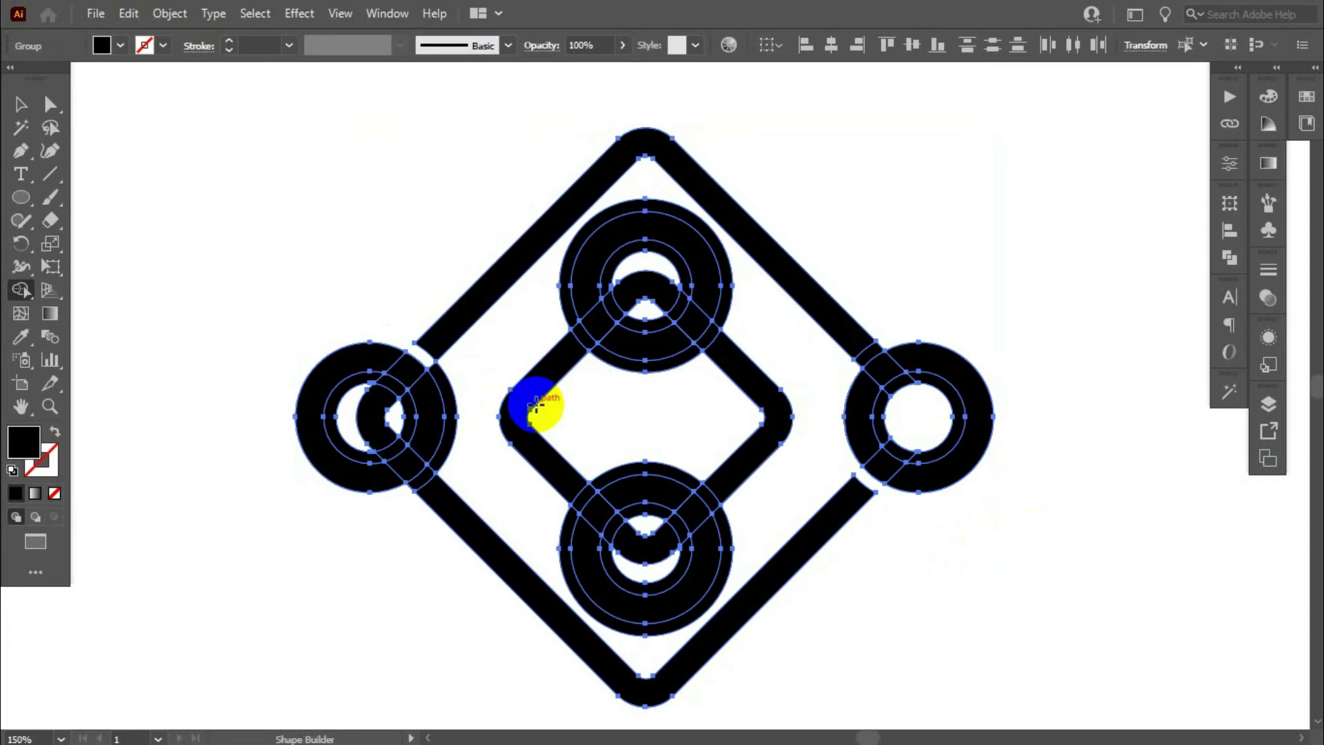
Step: Remove the extra arc band and the black piece inside the left ring's hole
scroll(444, 417, up, 2)
alt+click(460, 416)
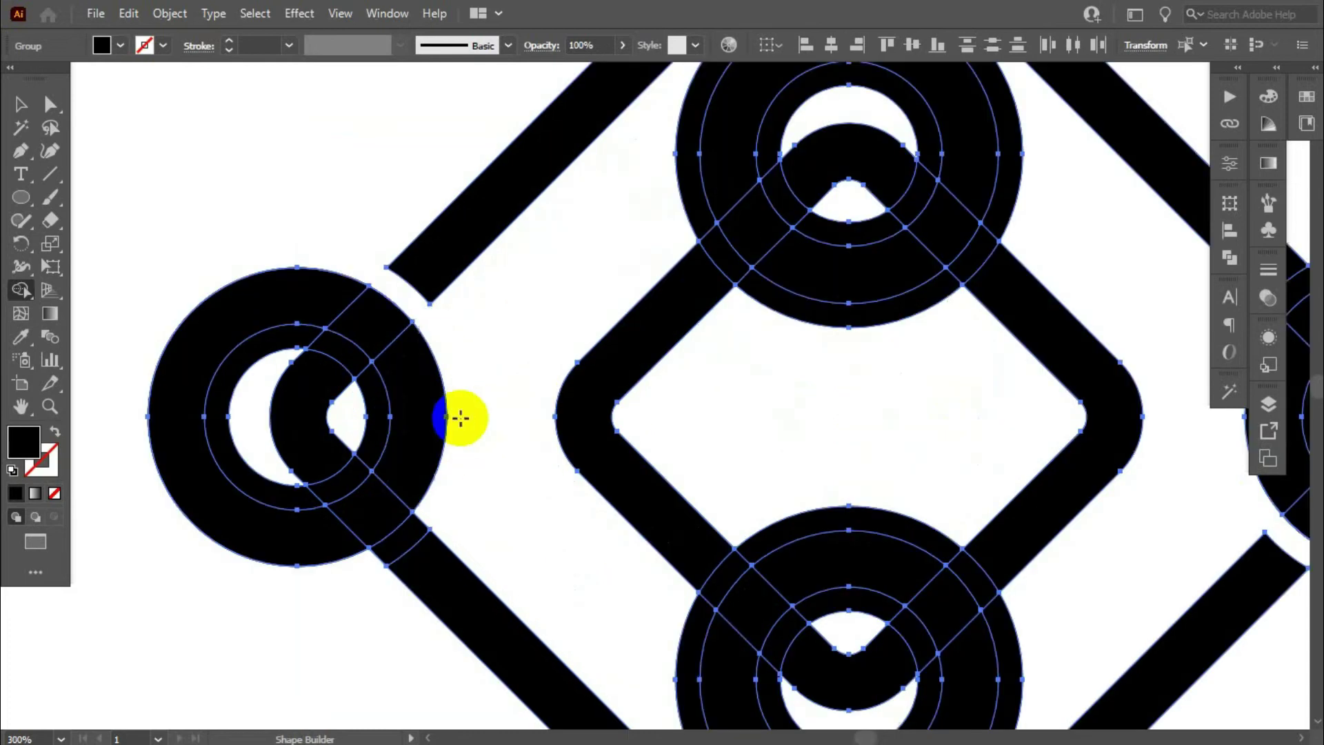
alt+click(287, 404)
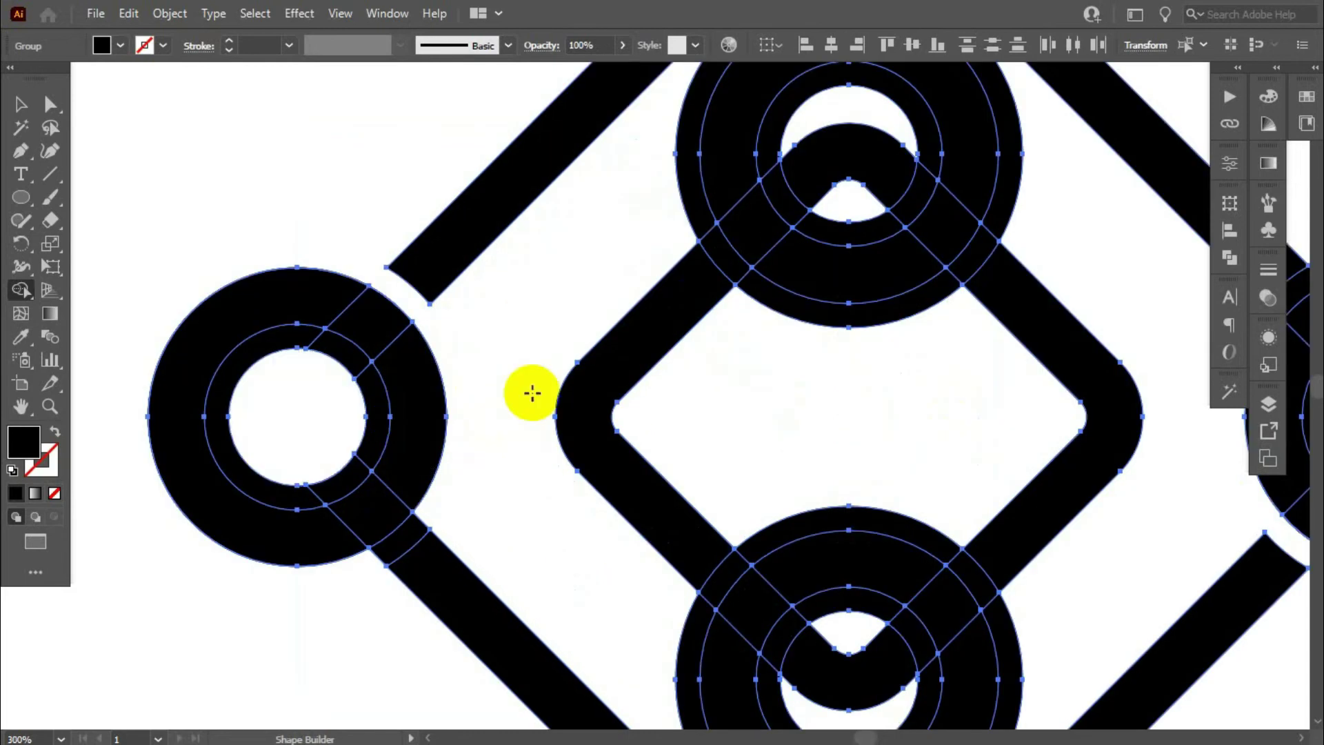
scroll(345, 376, down, 2)
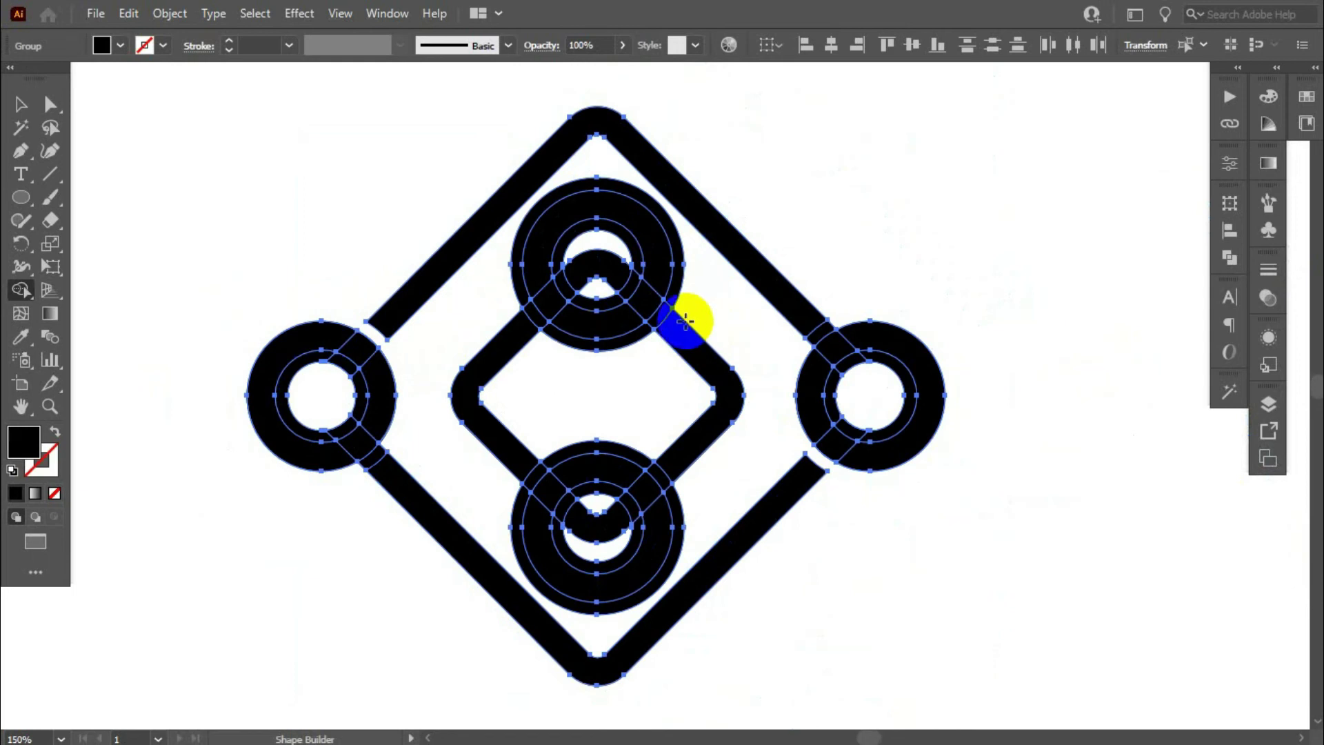
scroll(685, 319, down, 1)
scroll(606, 300, up, 1)
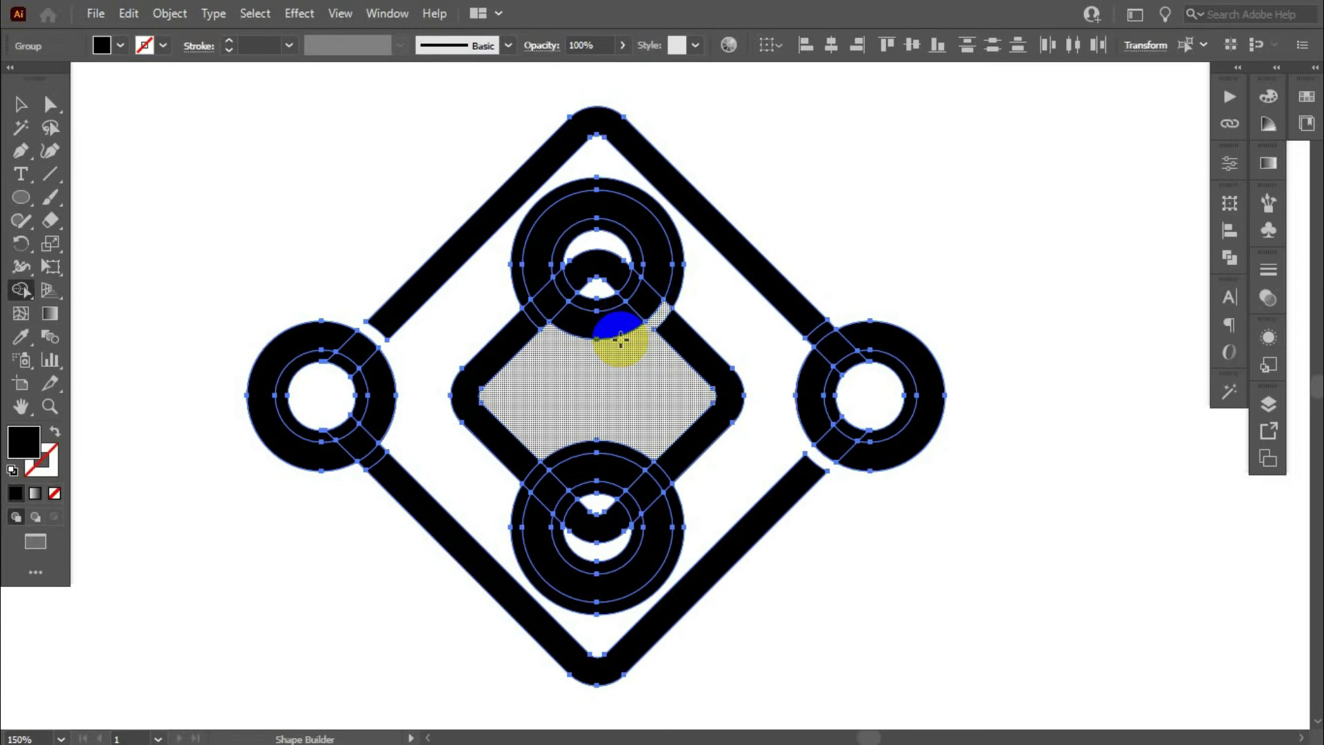
Step: Cut the gap at the top ring, trim its outer band, and clear its centre
alt+click(660, 301)
alt+click(682, 281)
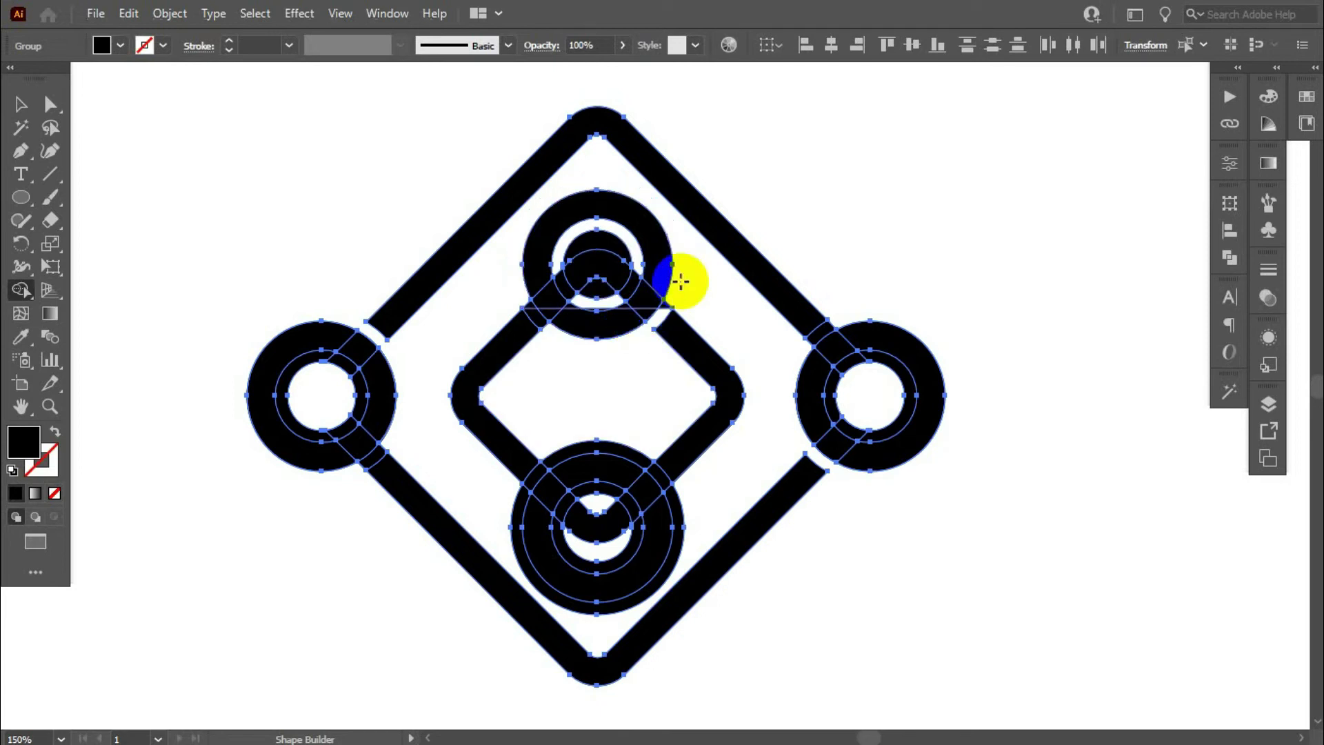
key(ctrl+z)
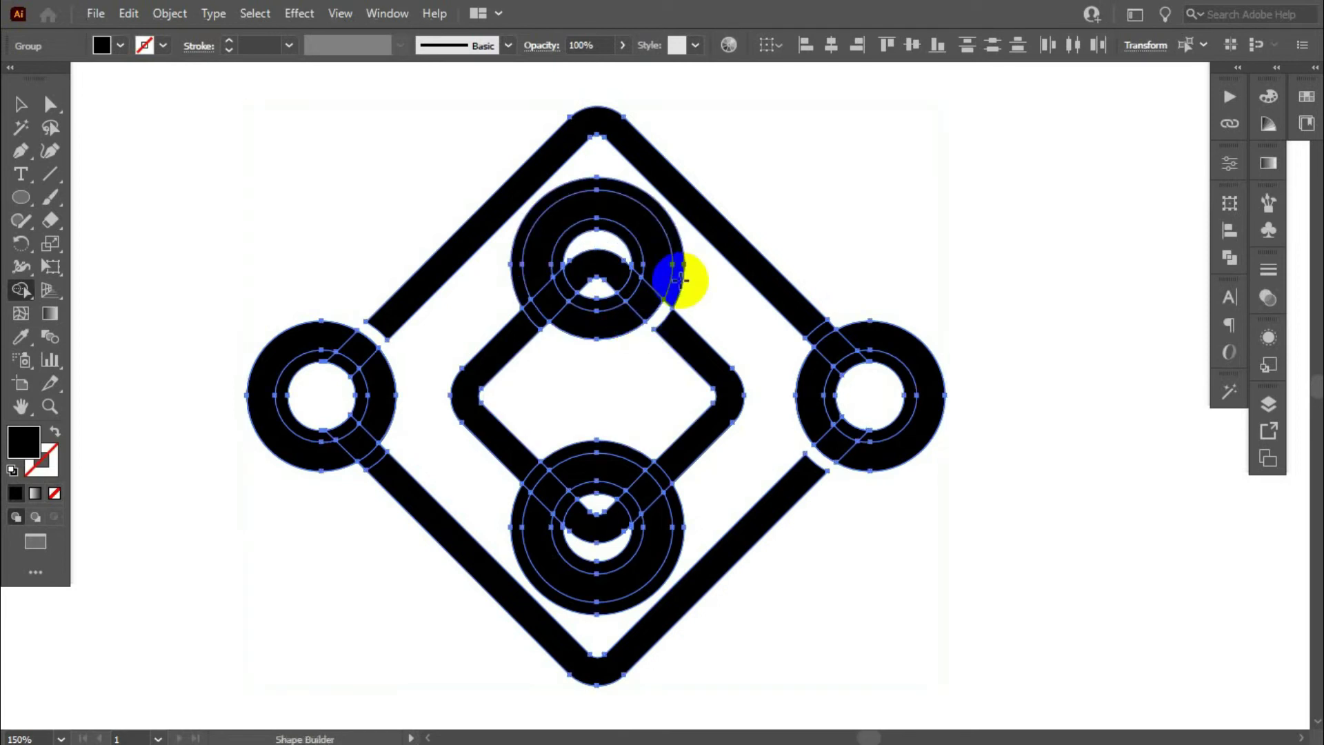
scroll(682, 281, up, 1)
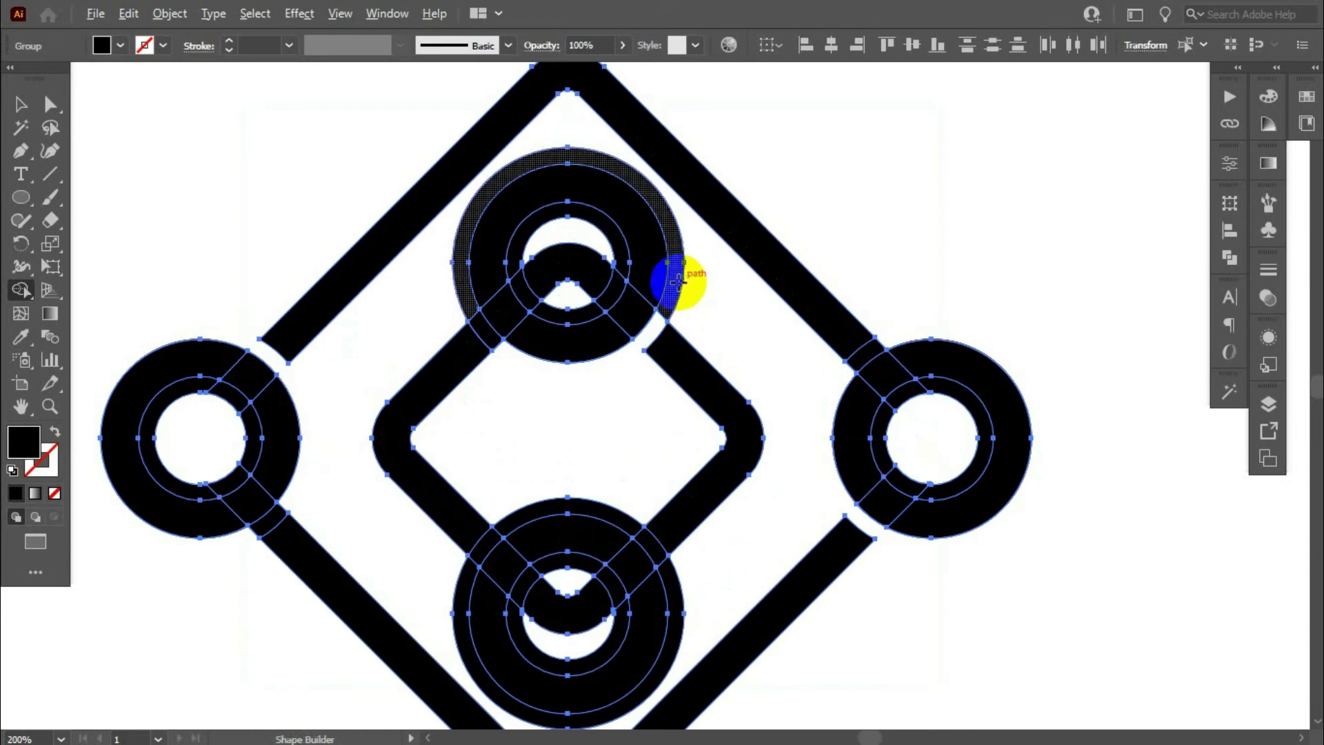
alt+click(678, 281)
alt+click(571, 269)
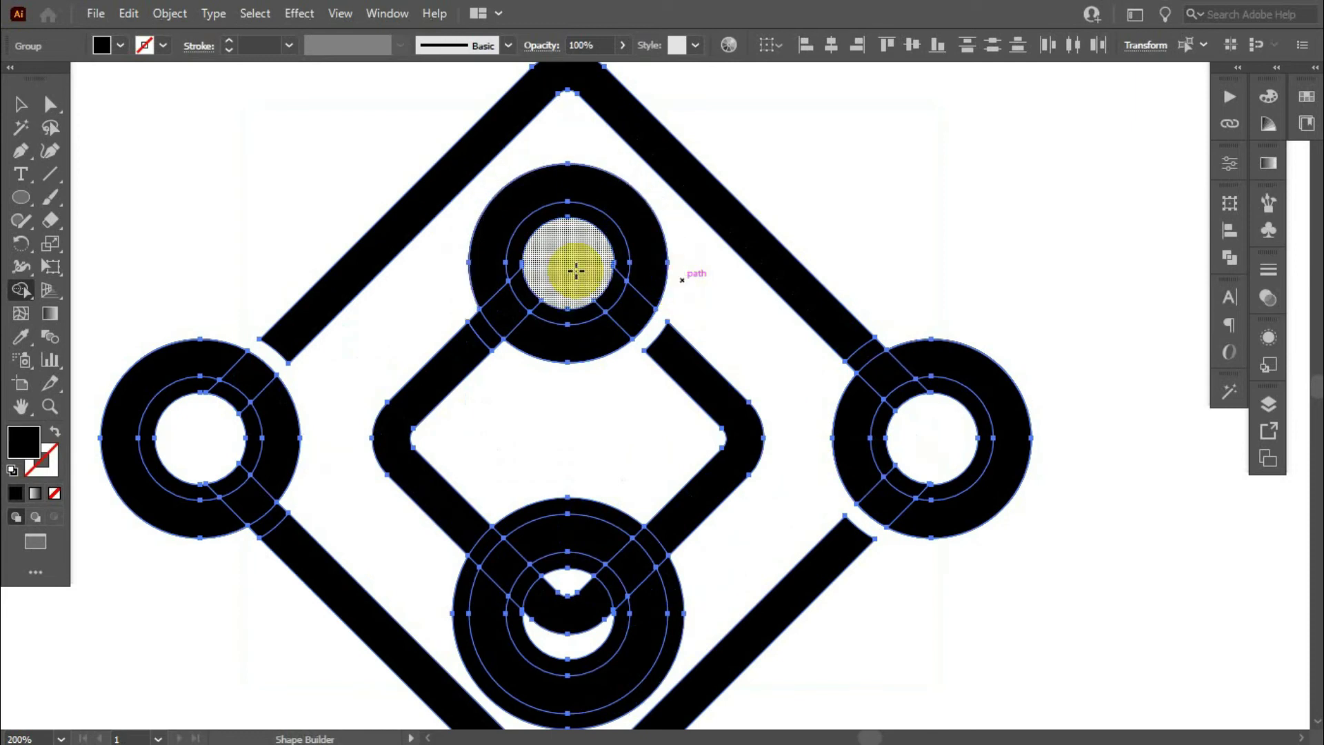
Step: Clear the bottom ring's centre, merge the connector pieces, and cut the gap at the bottom ring
scroll(576, 270, down, 1)
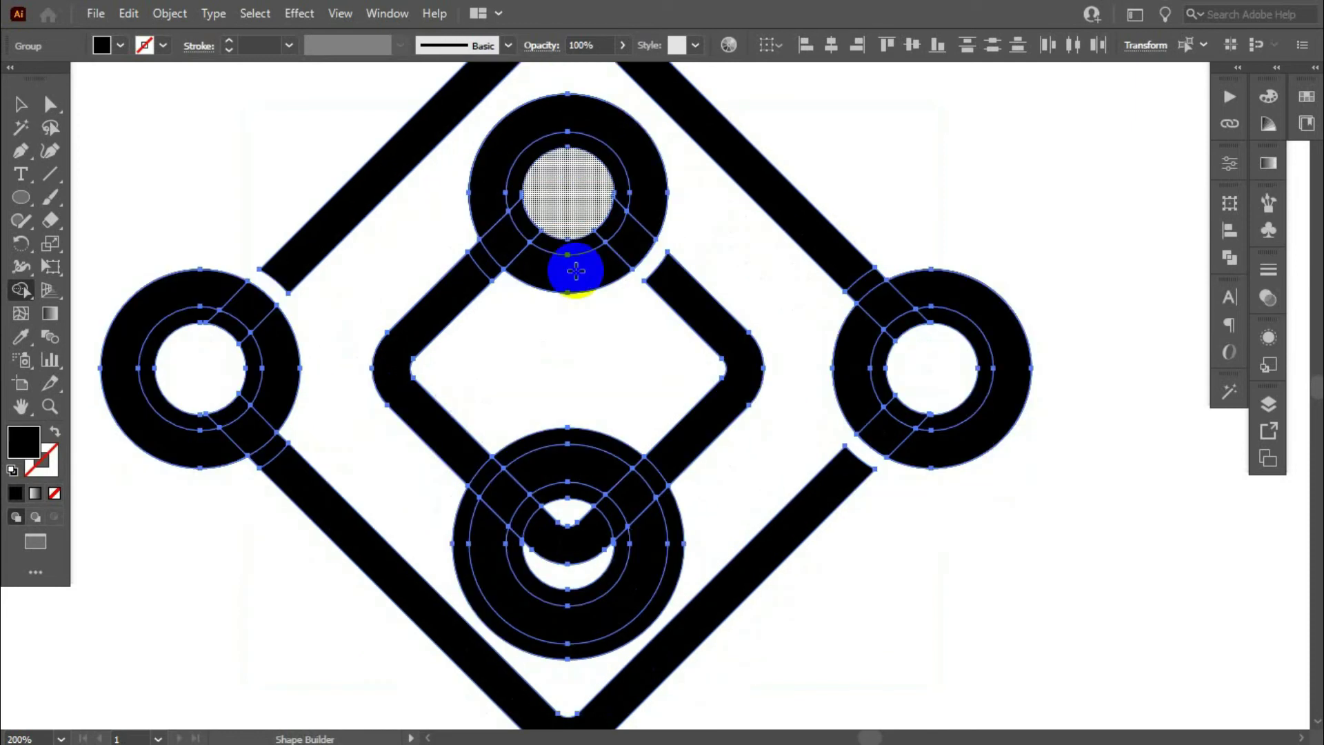
alt+click(578, 556)
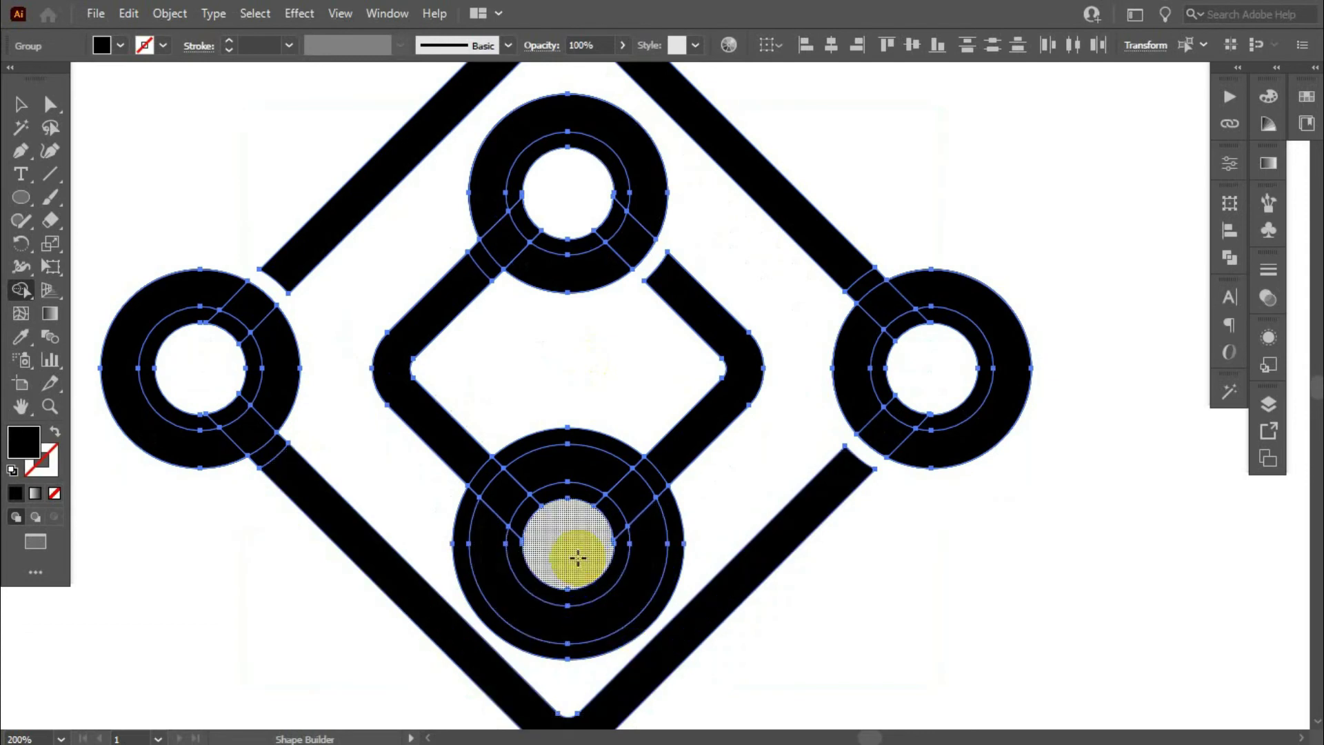
scroll(578, 556, down, 1)
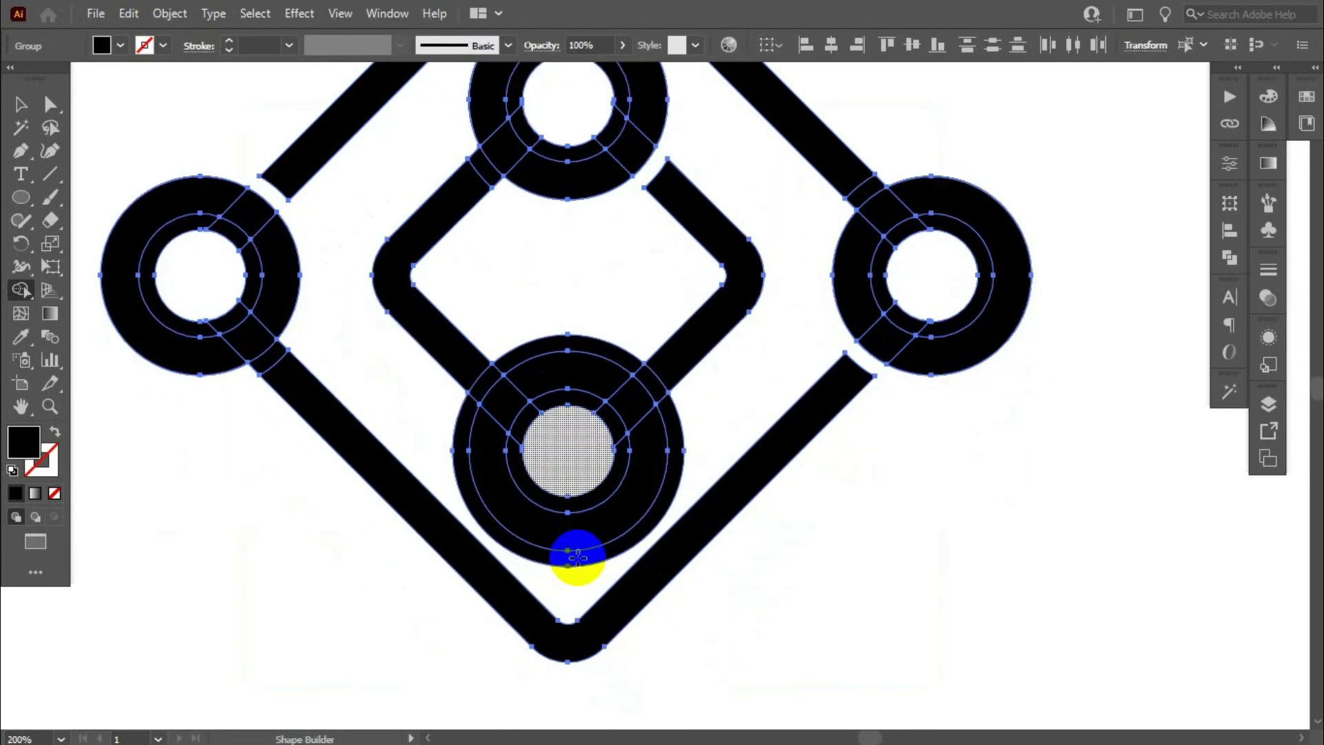
click(700, 340)
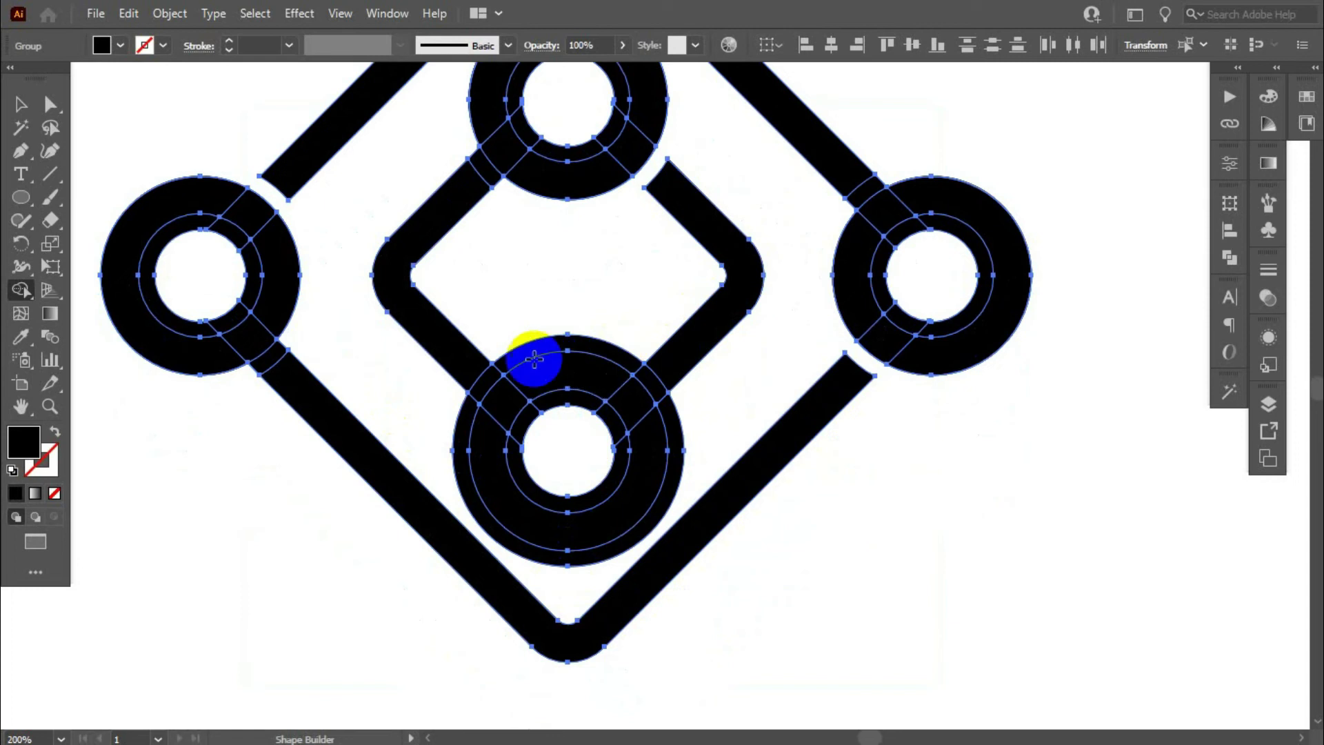
click(490, 381)
alt+click(521, 368)
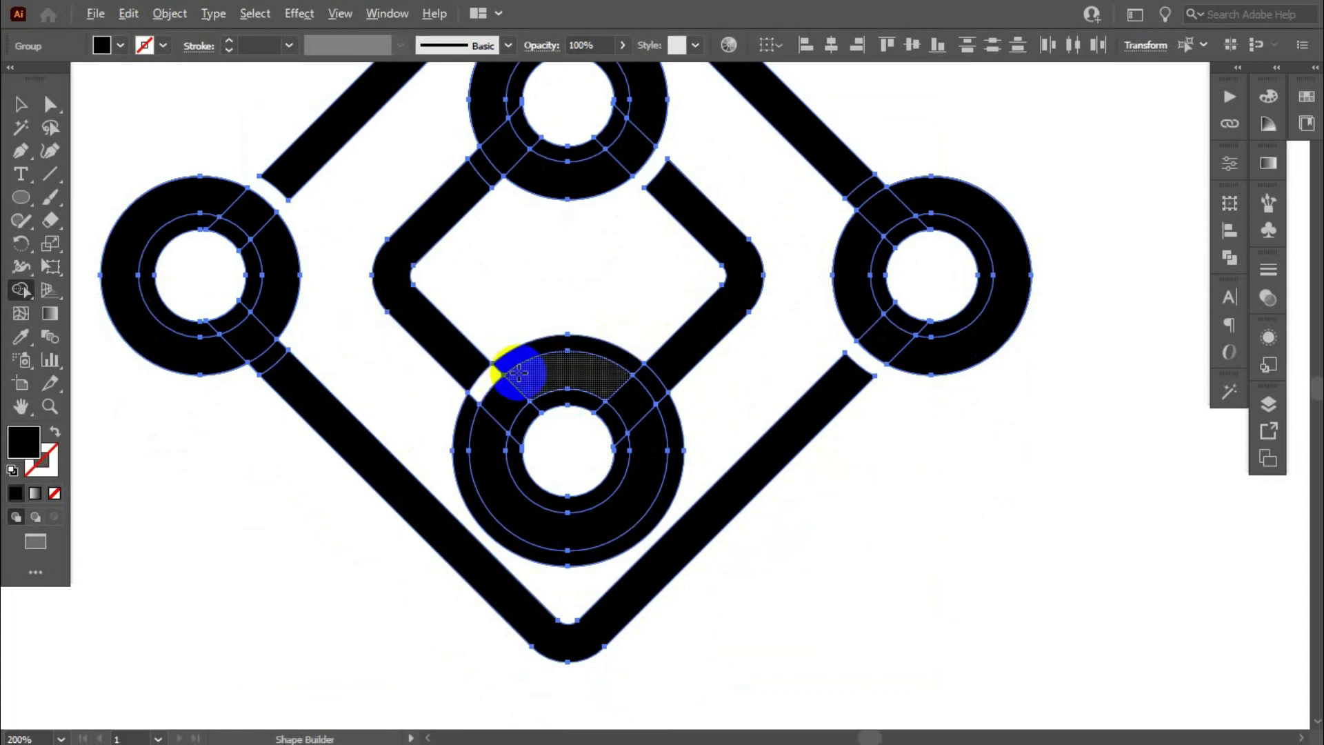
click(660, 503)
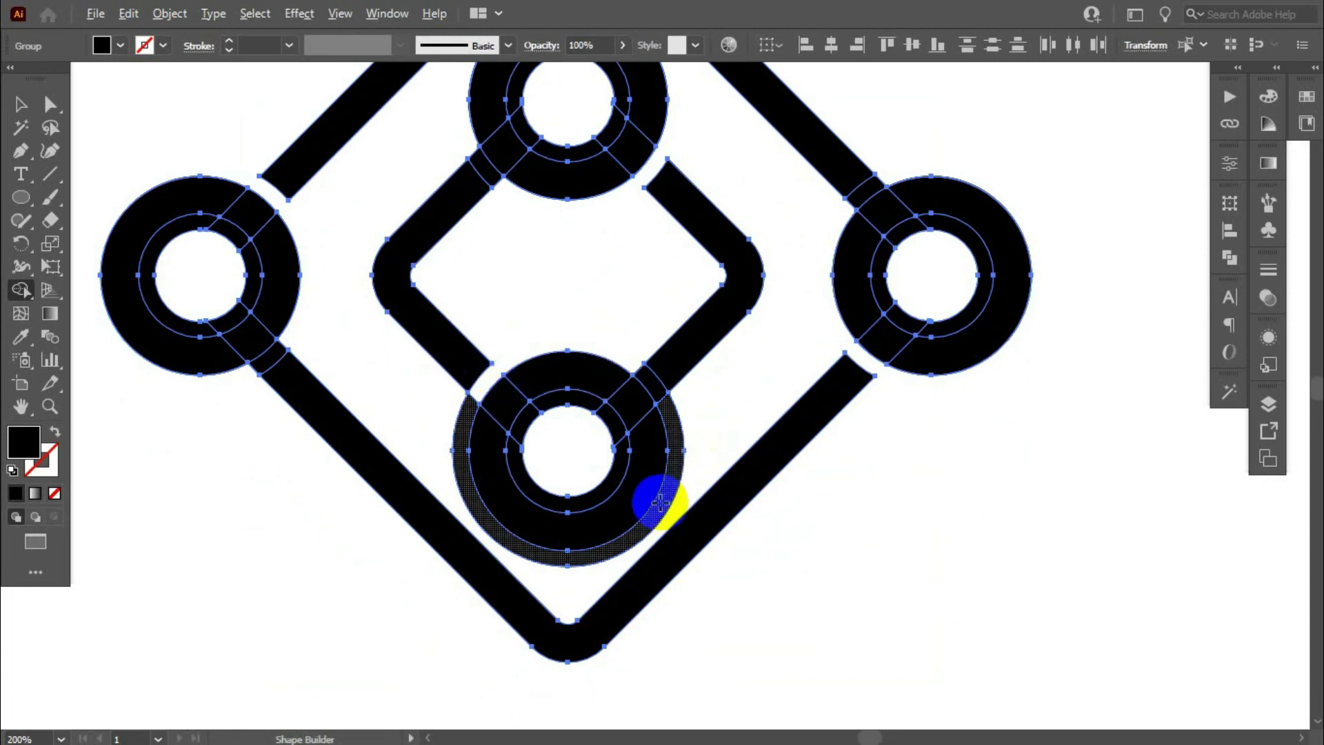
scroll(660, 503, down, 3)
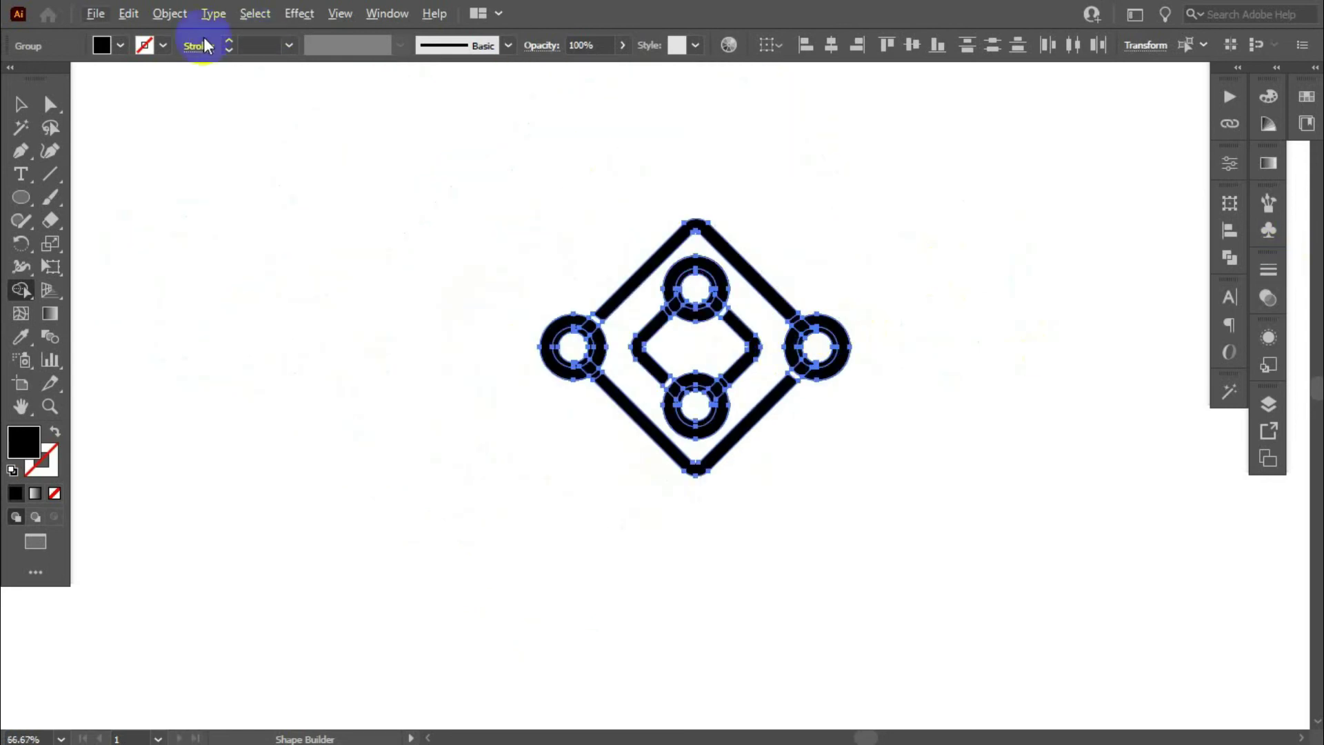
Step: Select all the logo pieces and unite them with Pathfinder
click(20, 103)
click(372, 224)
key(ctrl+a)
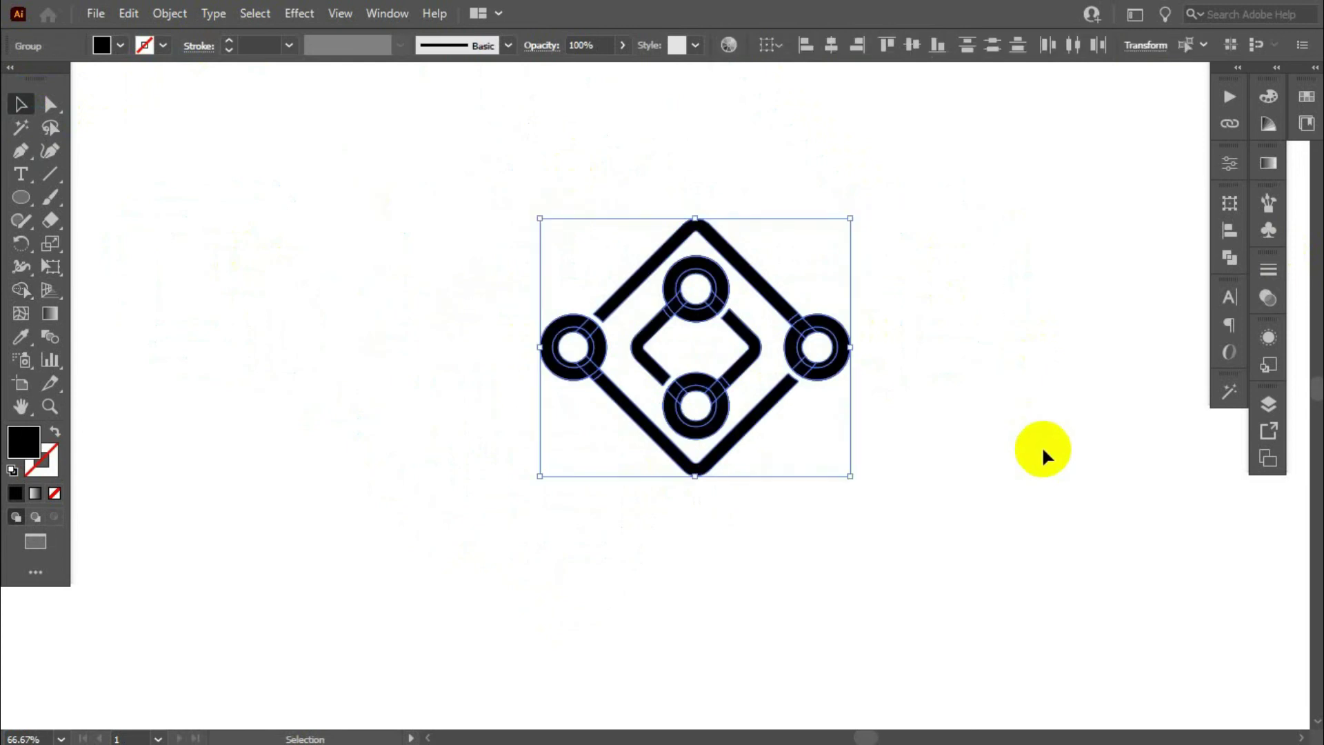
click(1226, 253)
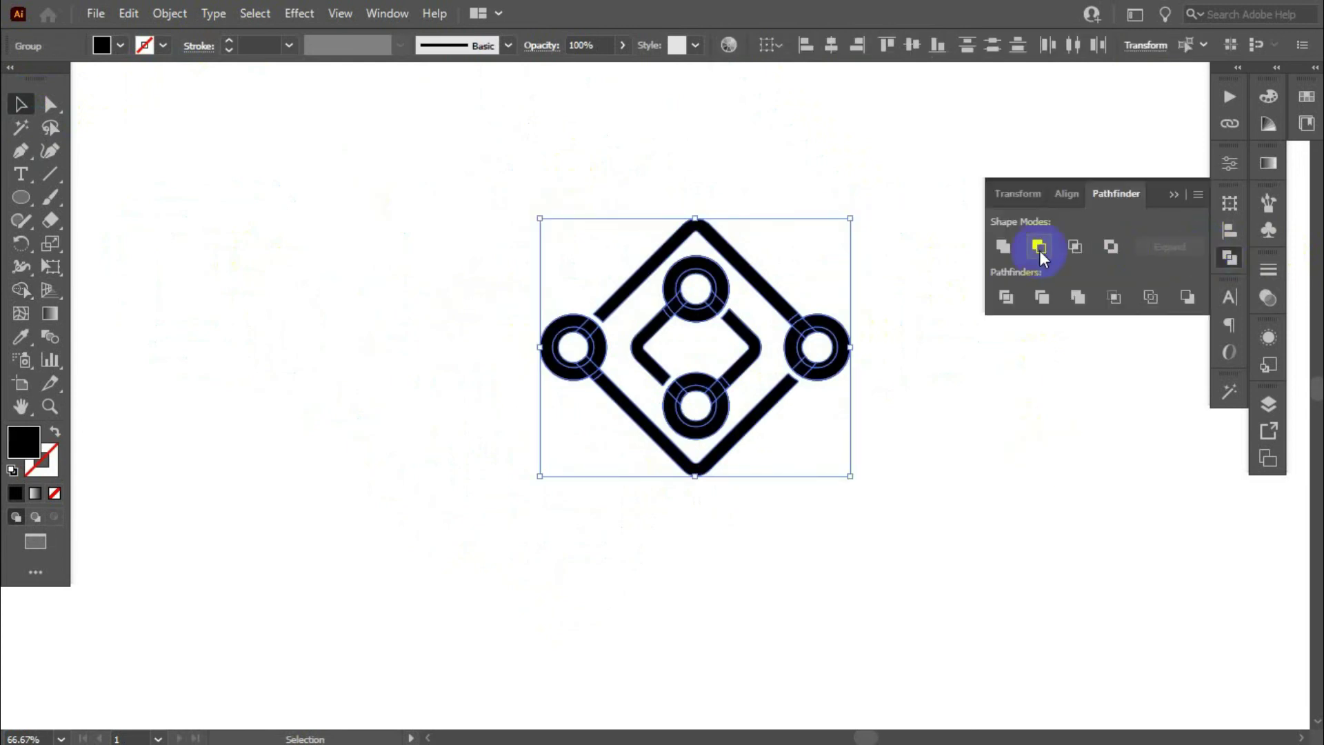
click(1005, 247)
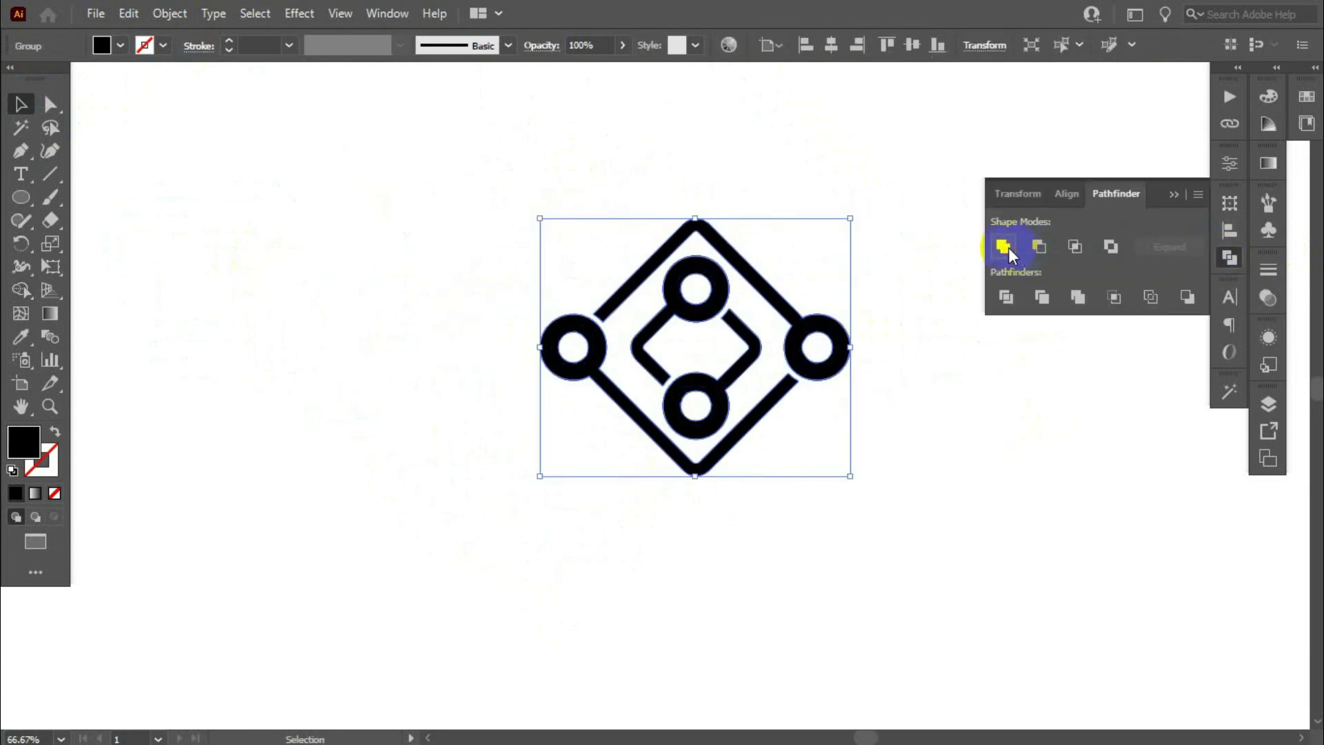
click(1219, 255)
Step: Fill the logo with the blue sampled from the square above TECH LOGO using the Eyedropper
click(945, 408)
scroll(473, 452, down, 1)
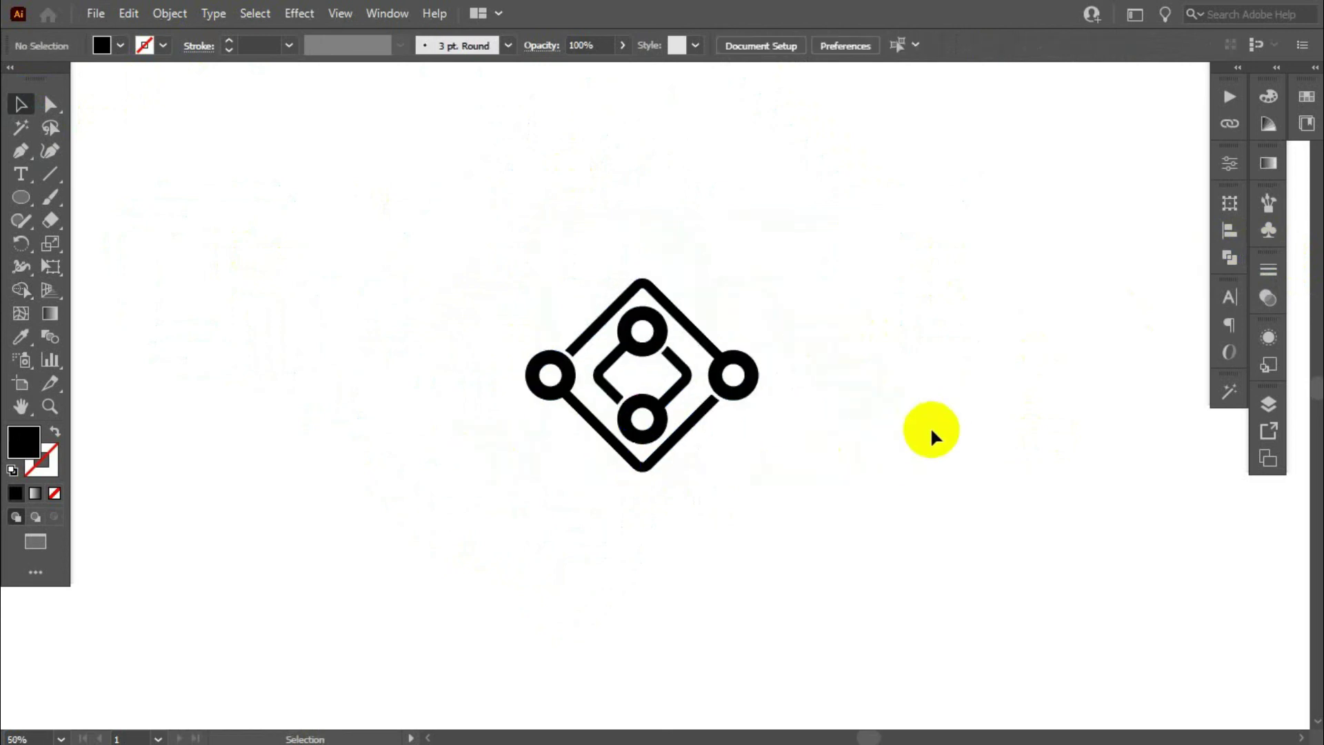
scroll(701, 375, down, 1)
scroll(697, 384, down, 1)
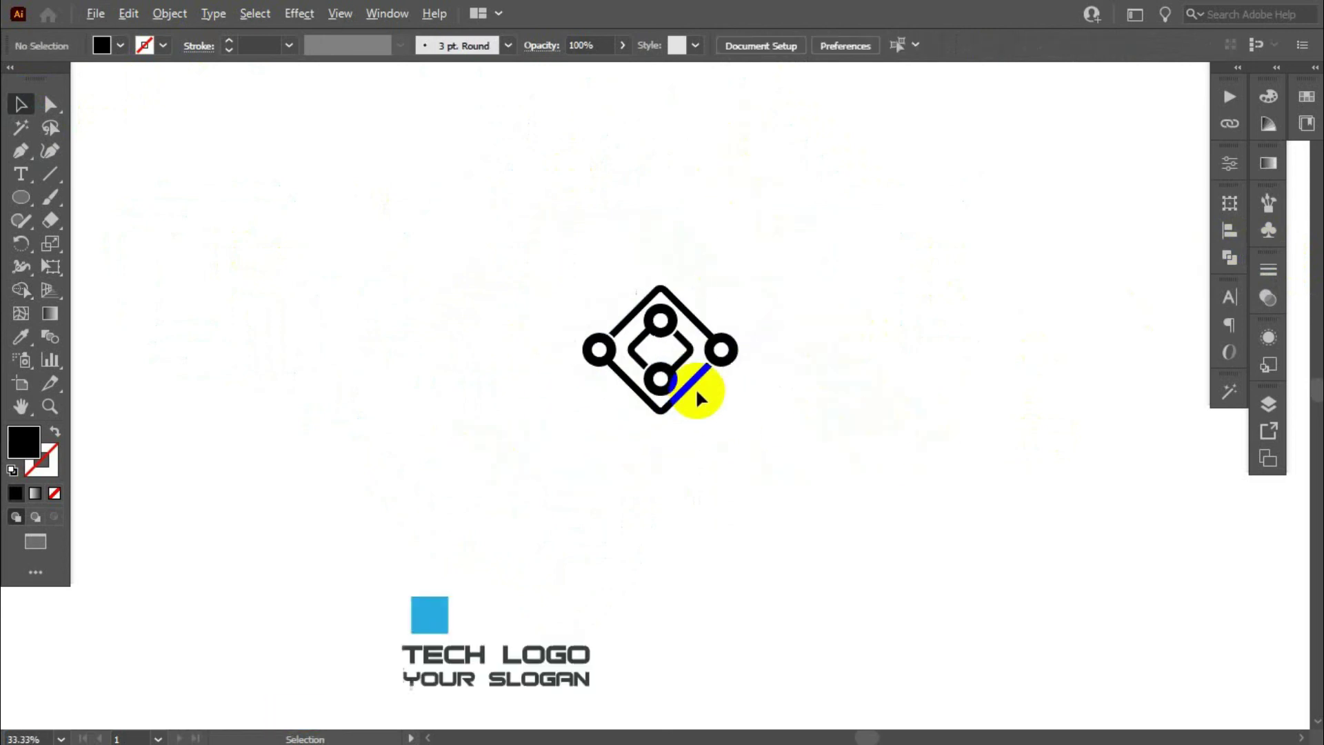
click(698, 381)
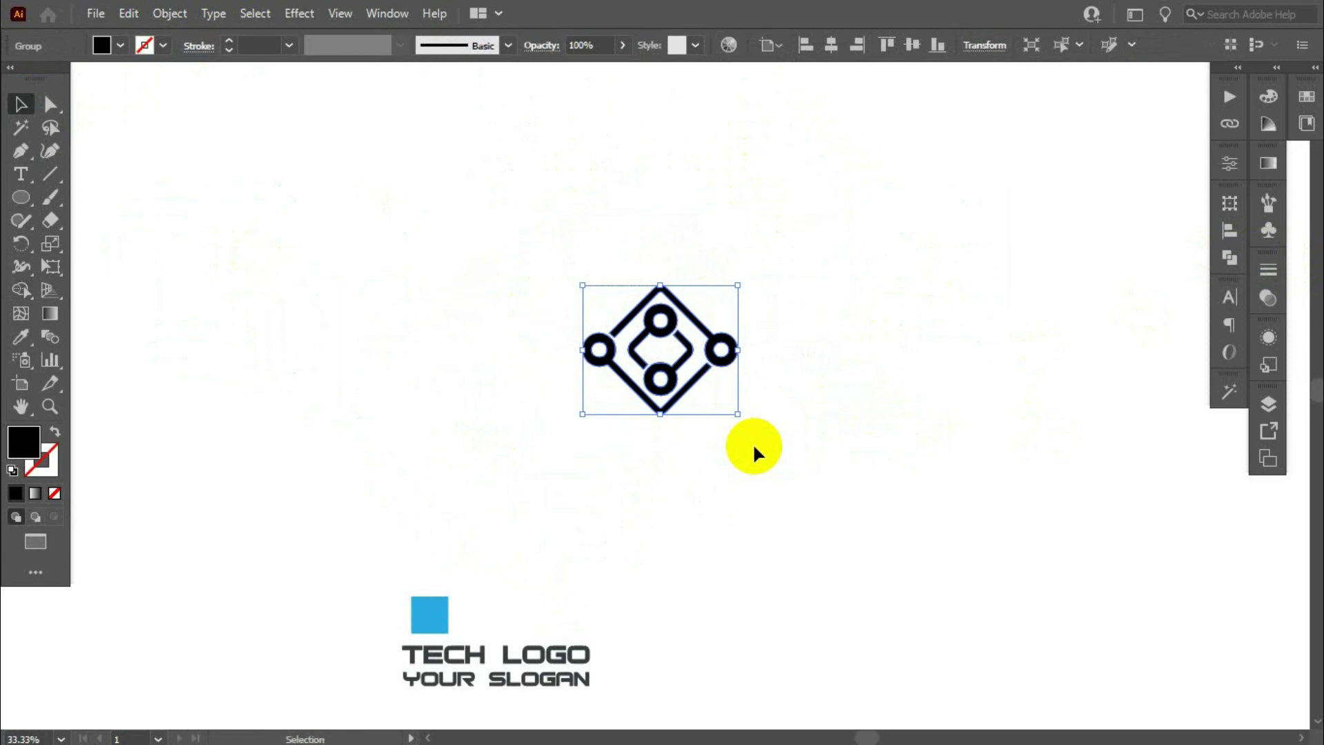
key(i)
click(447, 615)
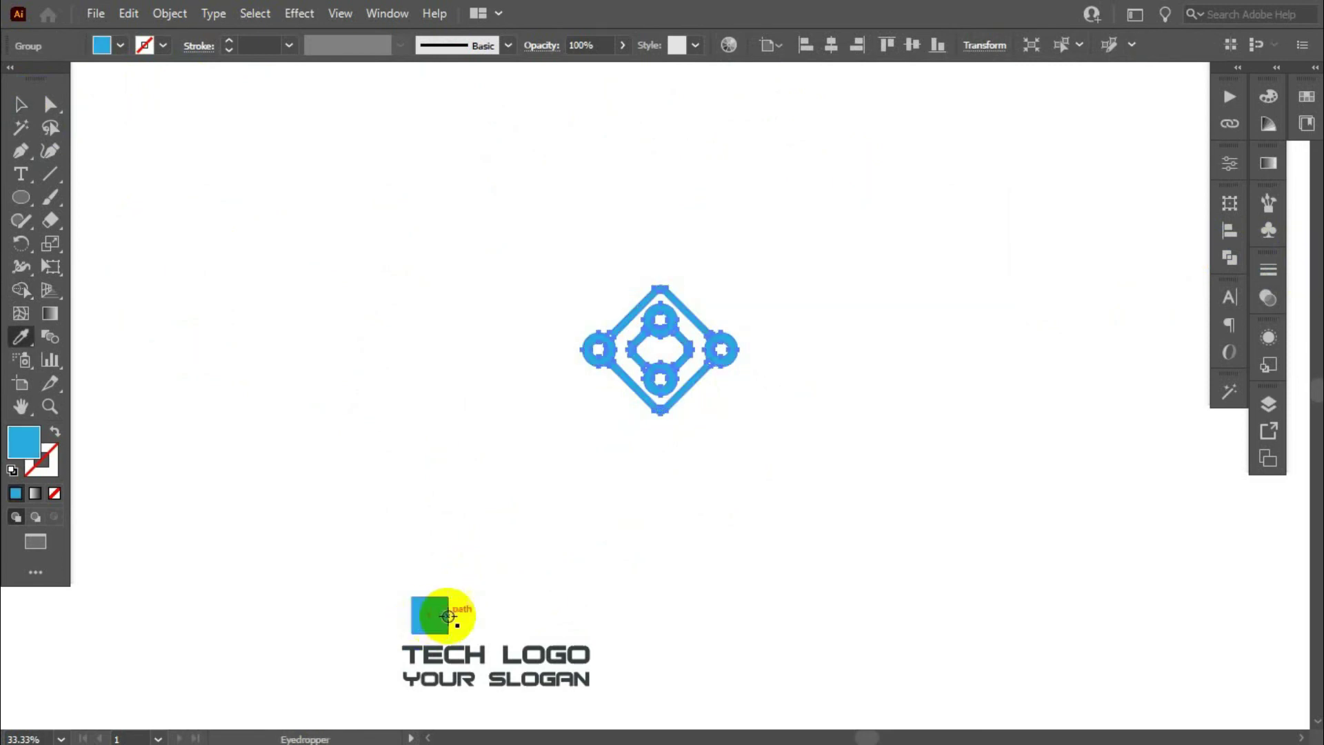